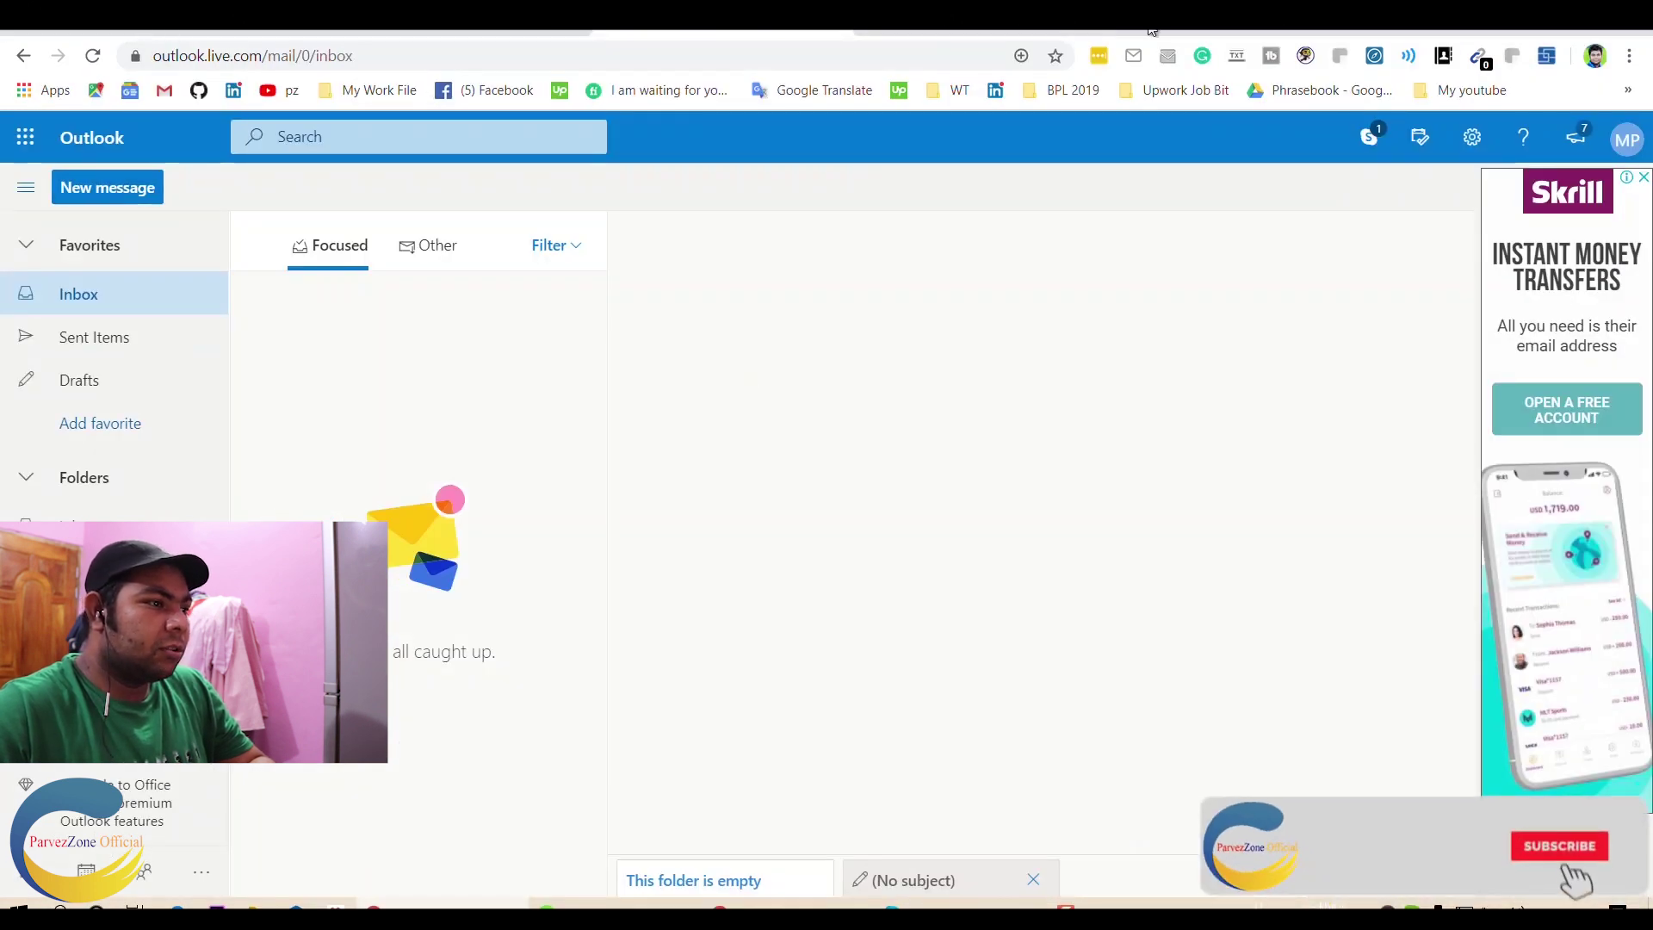
Return to the Outlook inbox, dismiss the Skrill ad, and start a blank new message
key("ctrl+t")
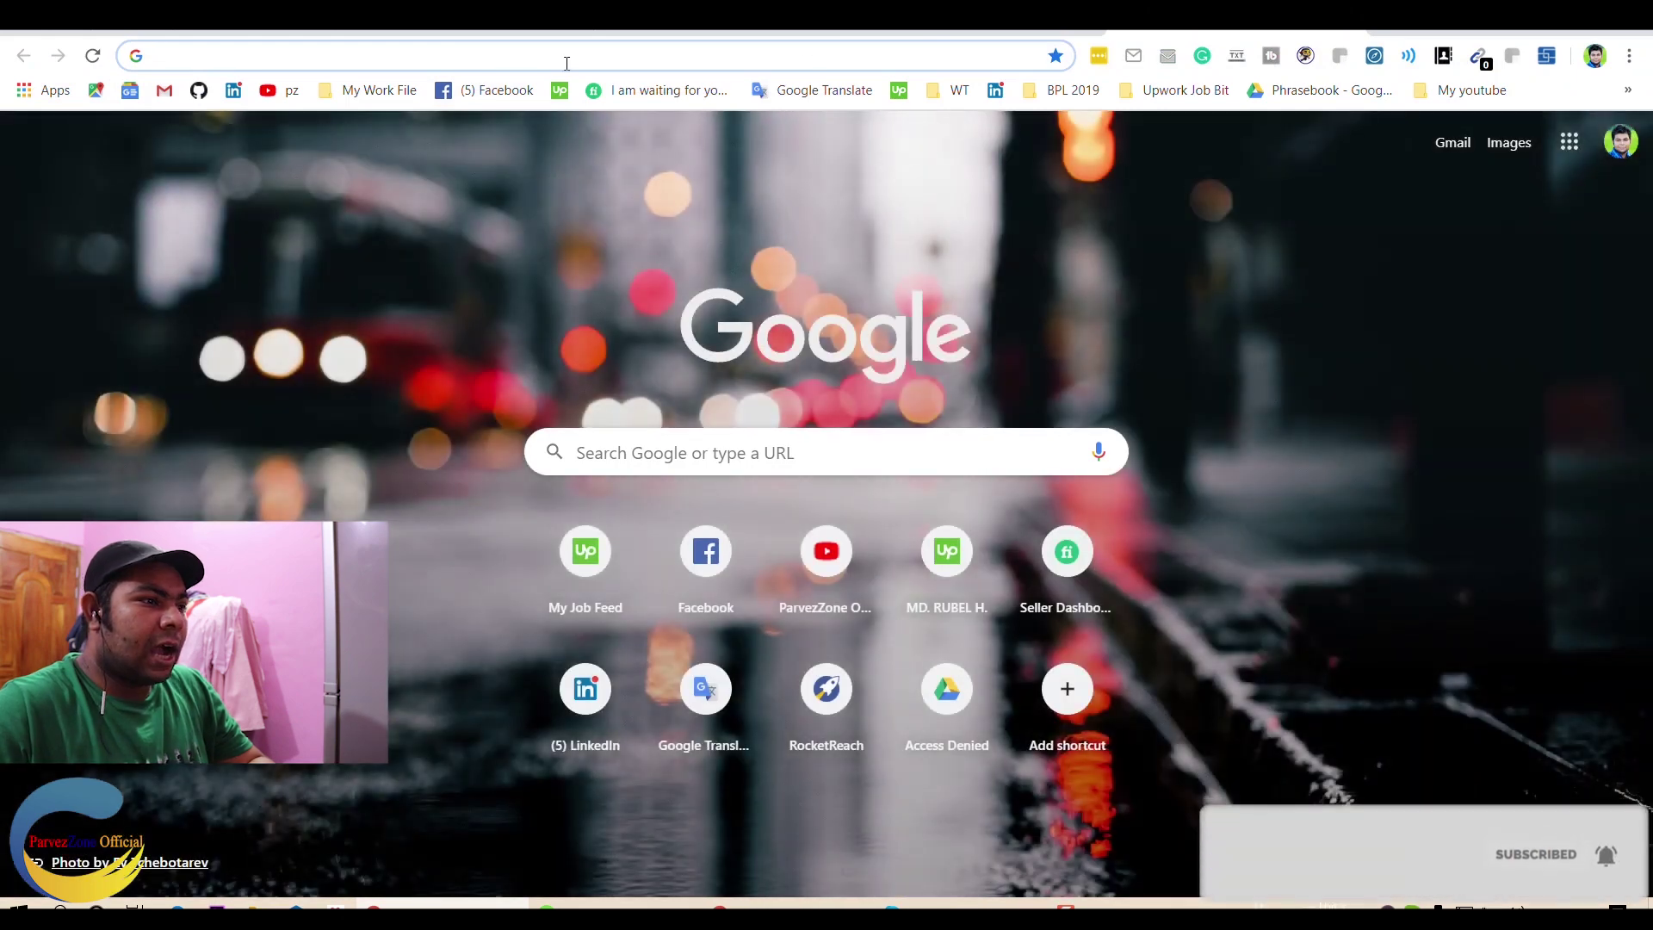
left_click(723, 36)
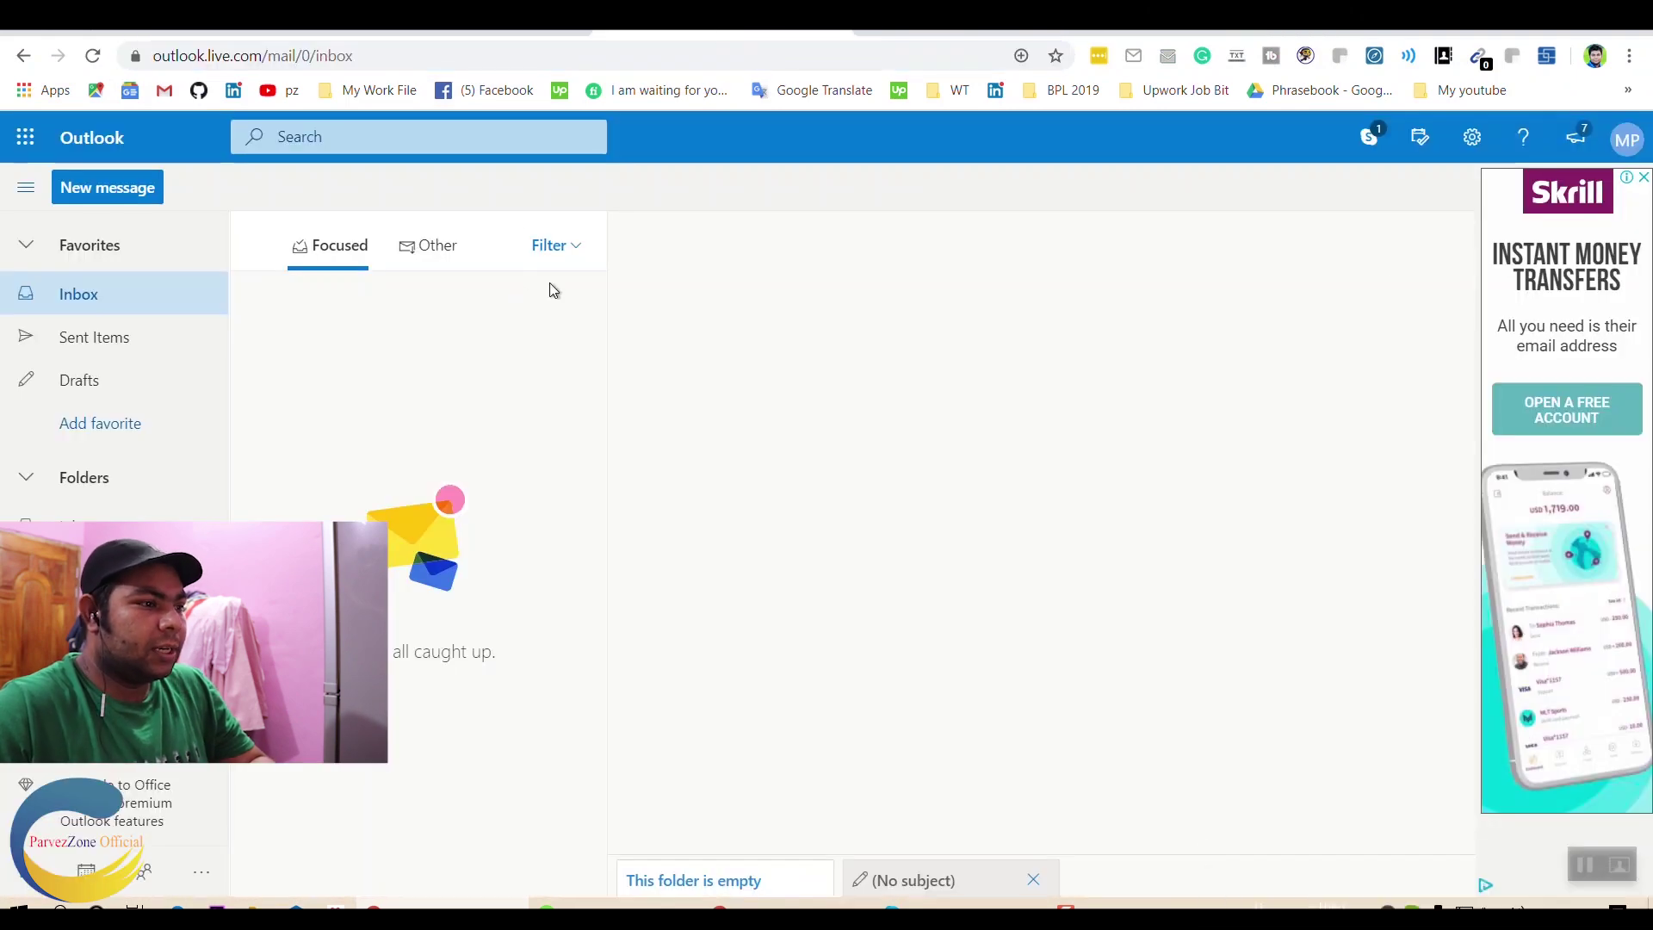
left_click(1643, 177)
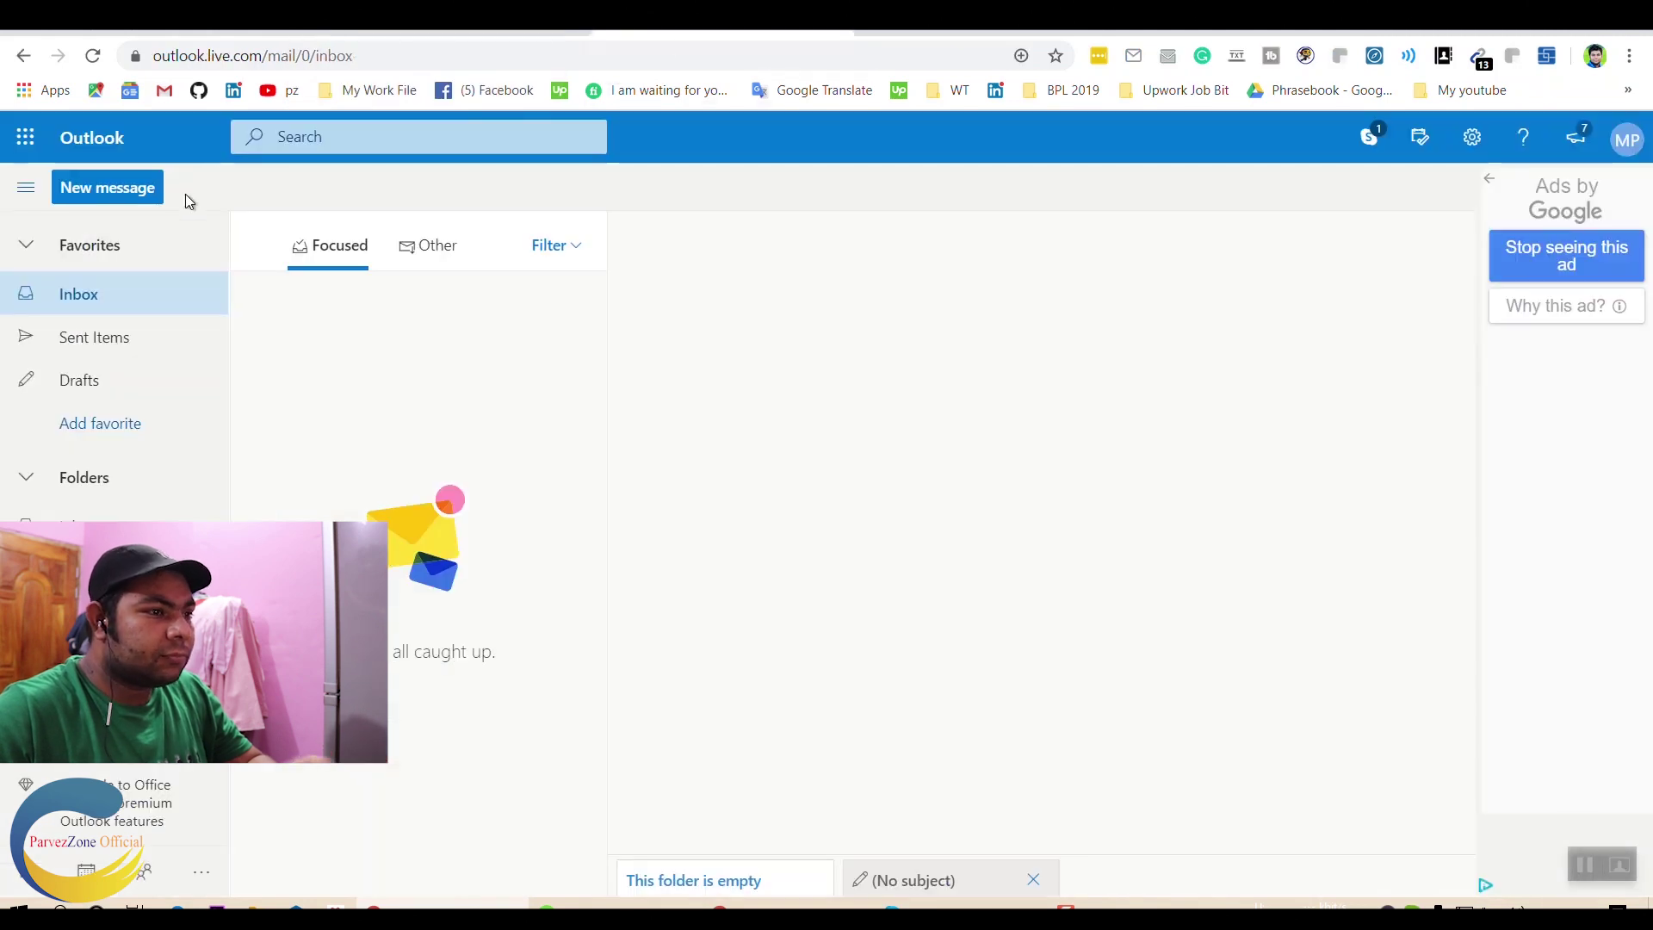
left_click(151, 203)
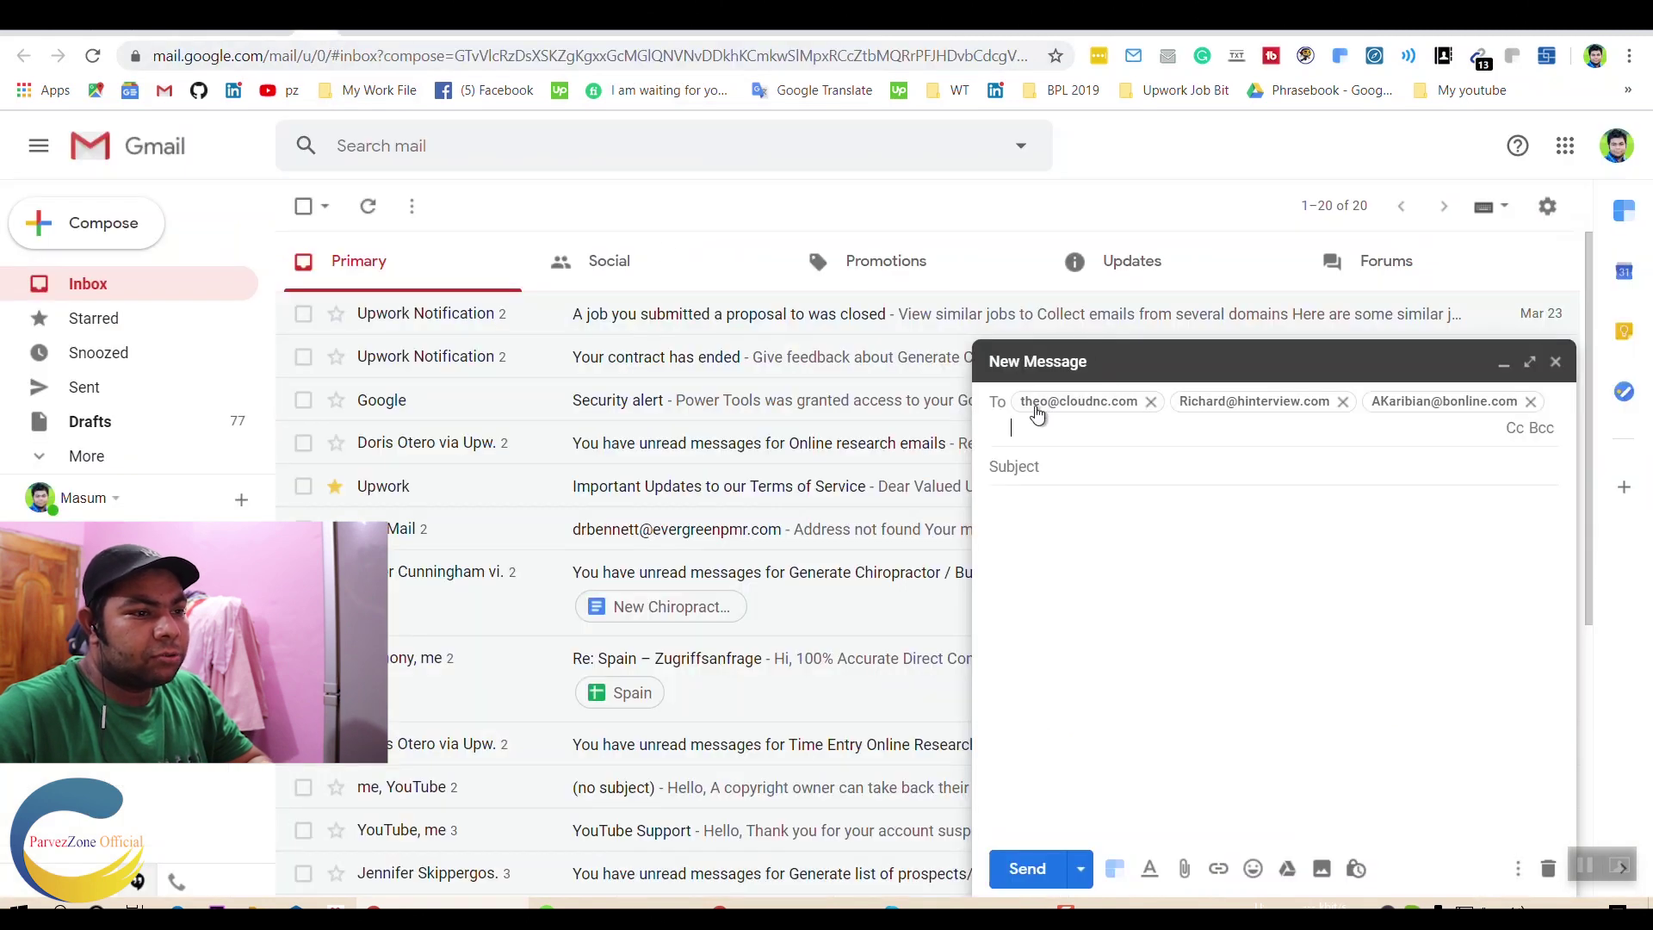
mouse_move(1078, 402)
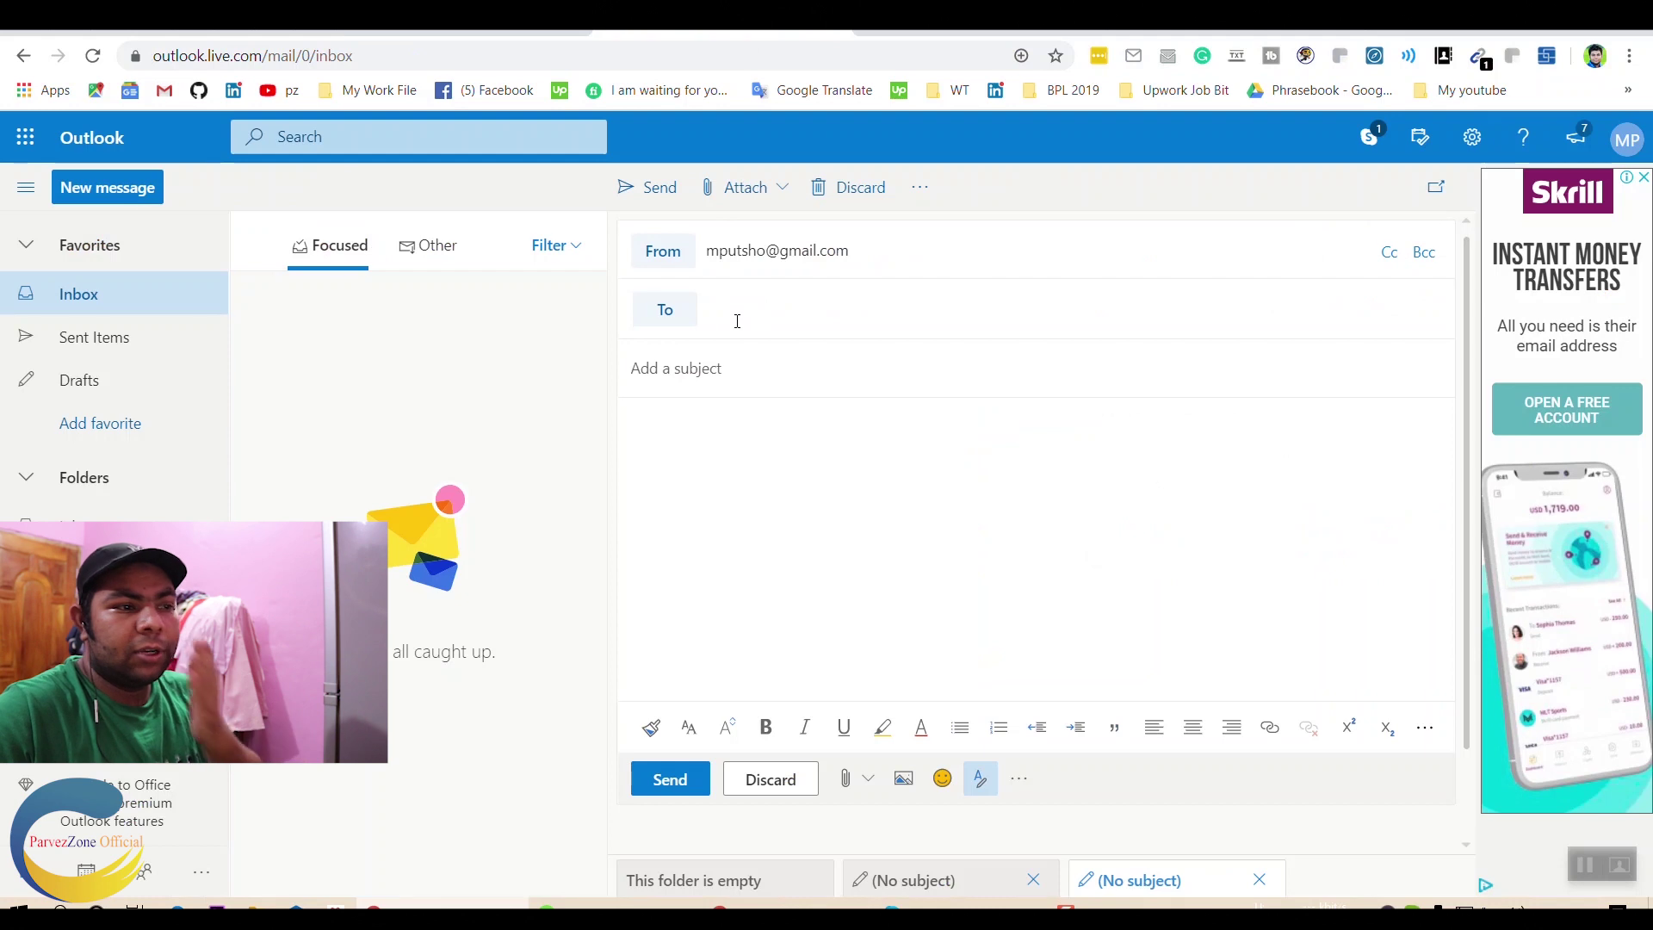
Focus the To field of the three-recipient Gmail draft and dismiss its suggestions
left_click(780, 321)
left_click(1237, 351)
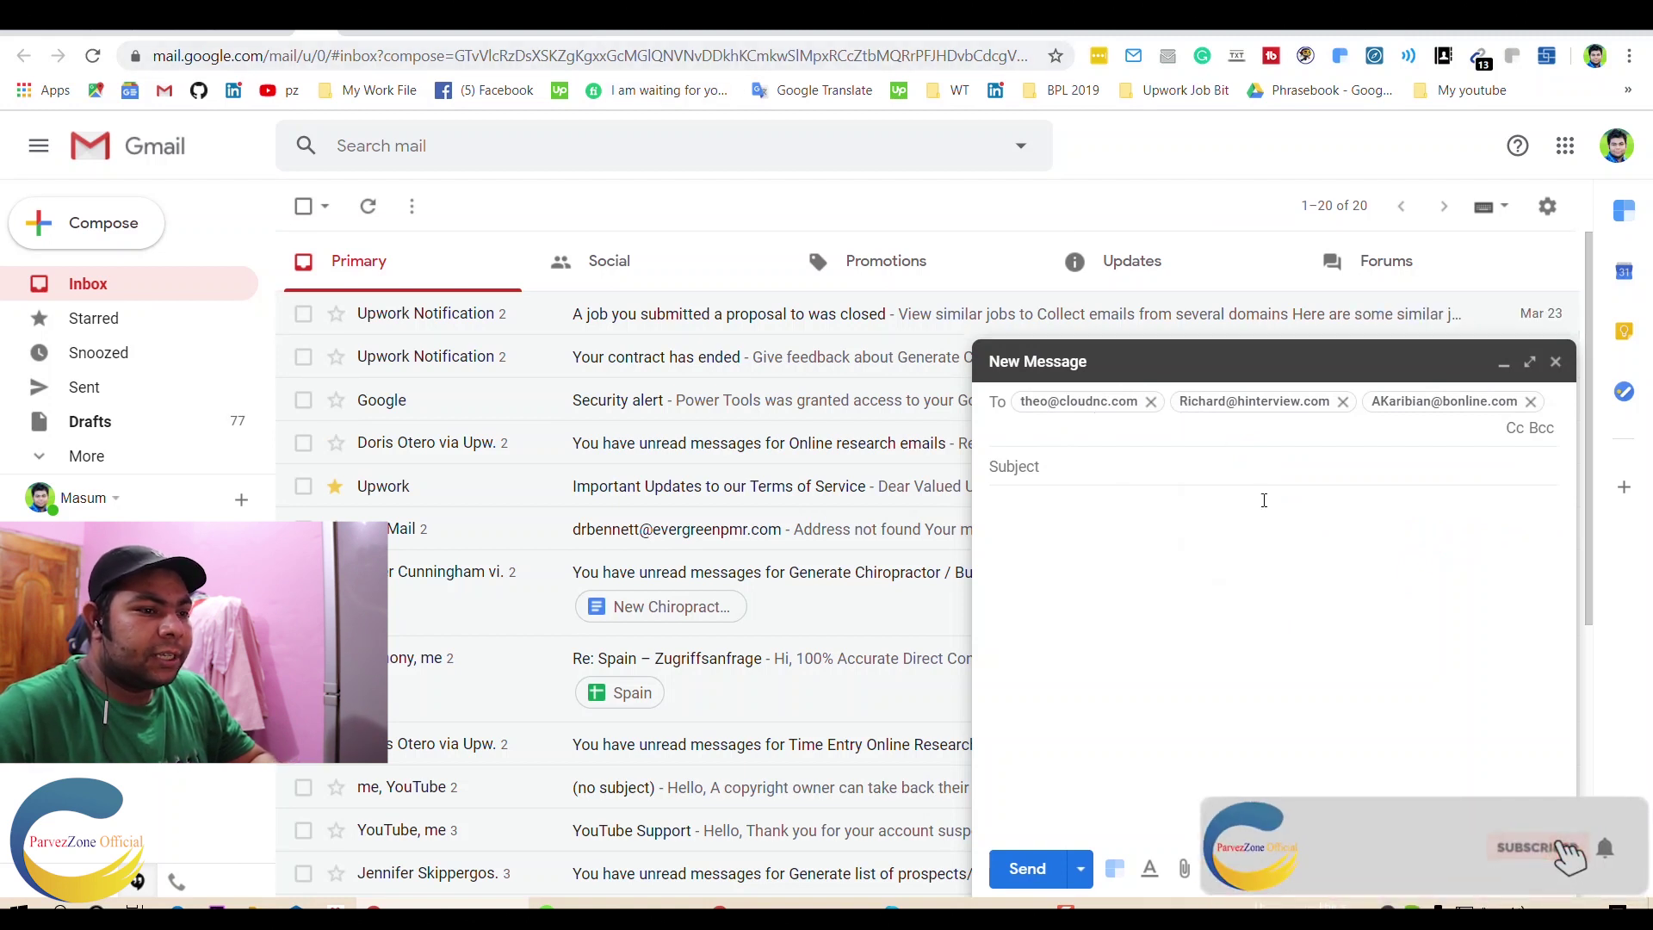
Copy the ten Email cells E7:E16 and paste them into the Outlook To field
key("ctrl+Tab")
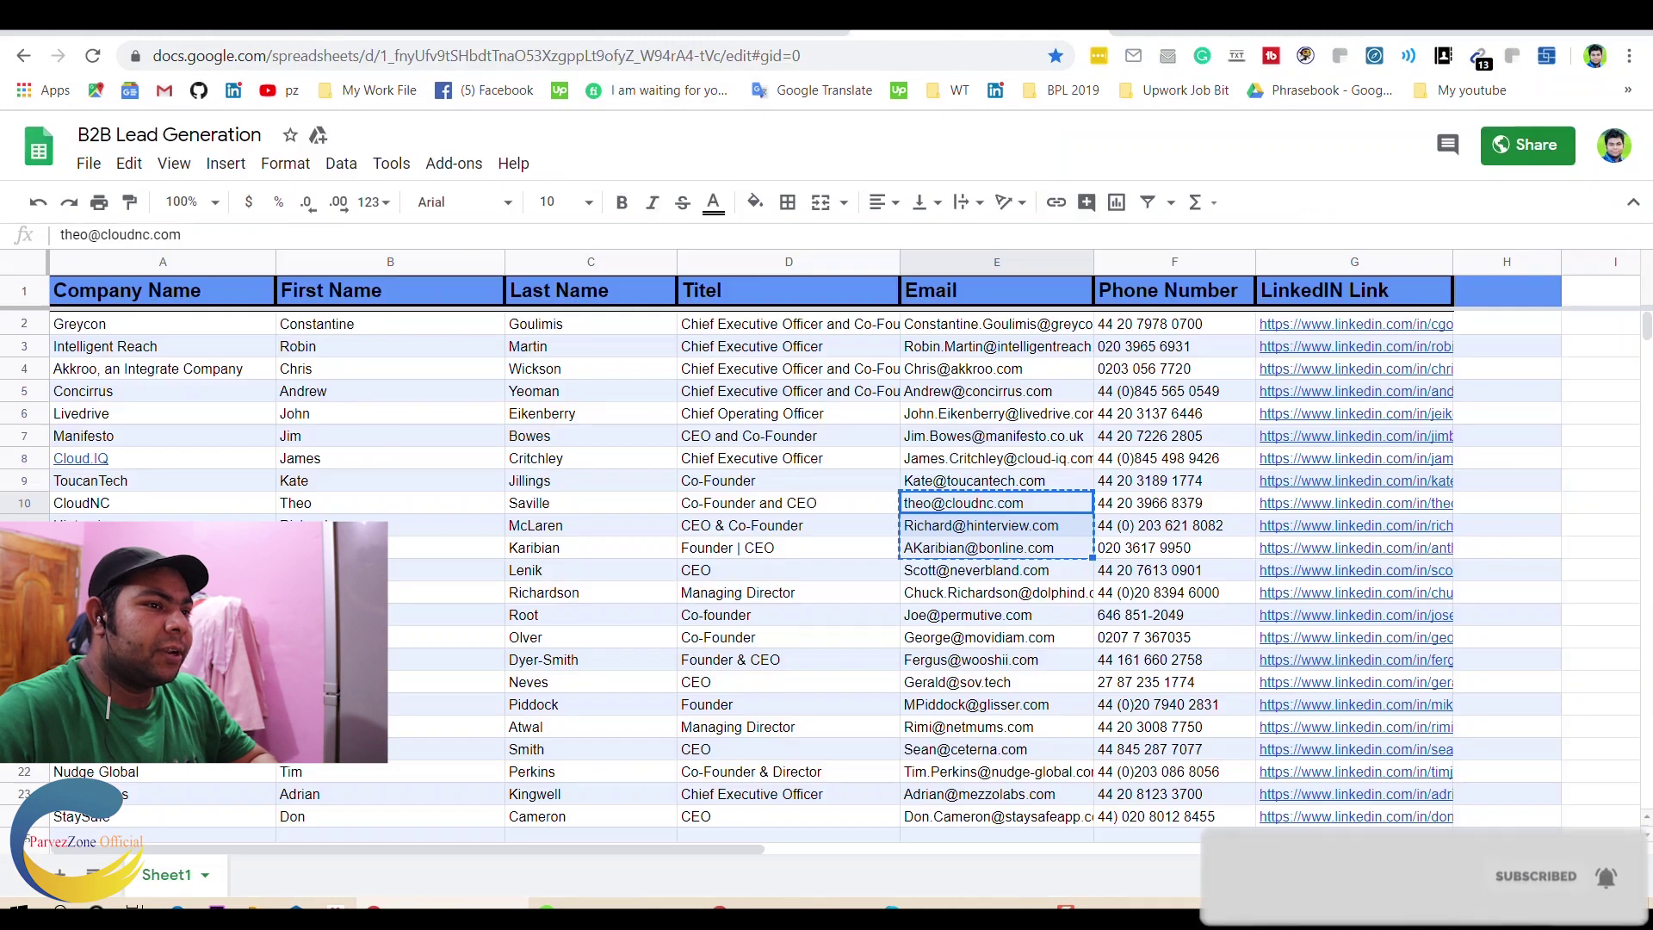
left_click(1017, 417)
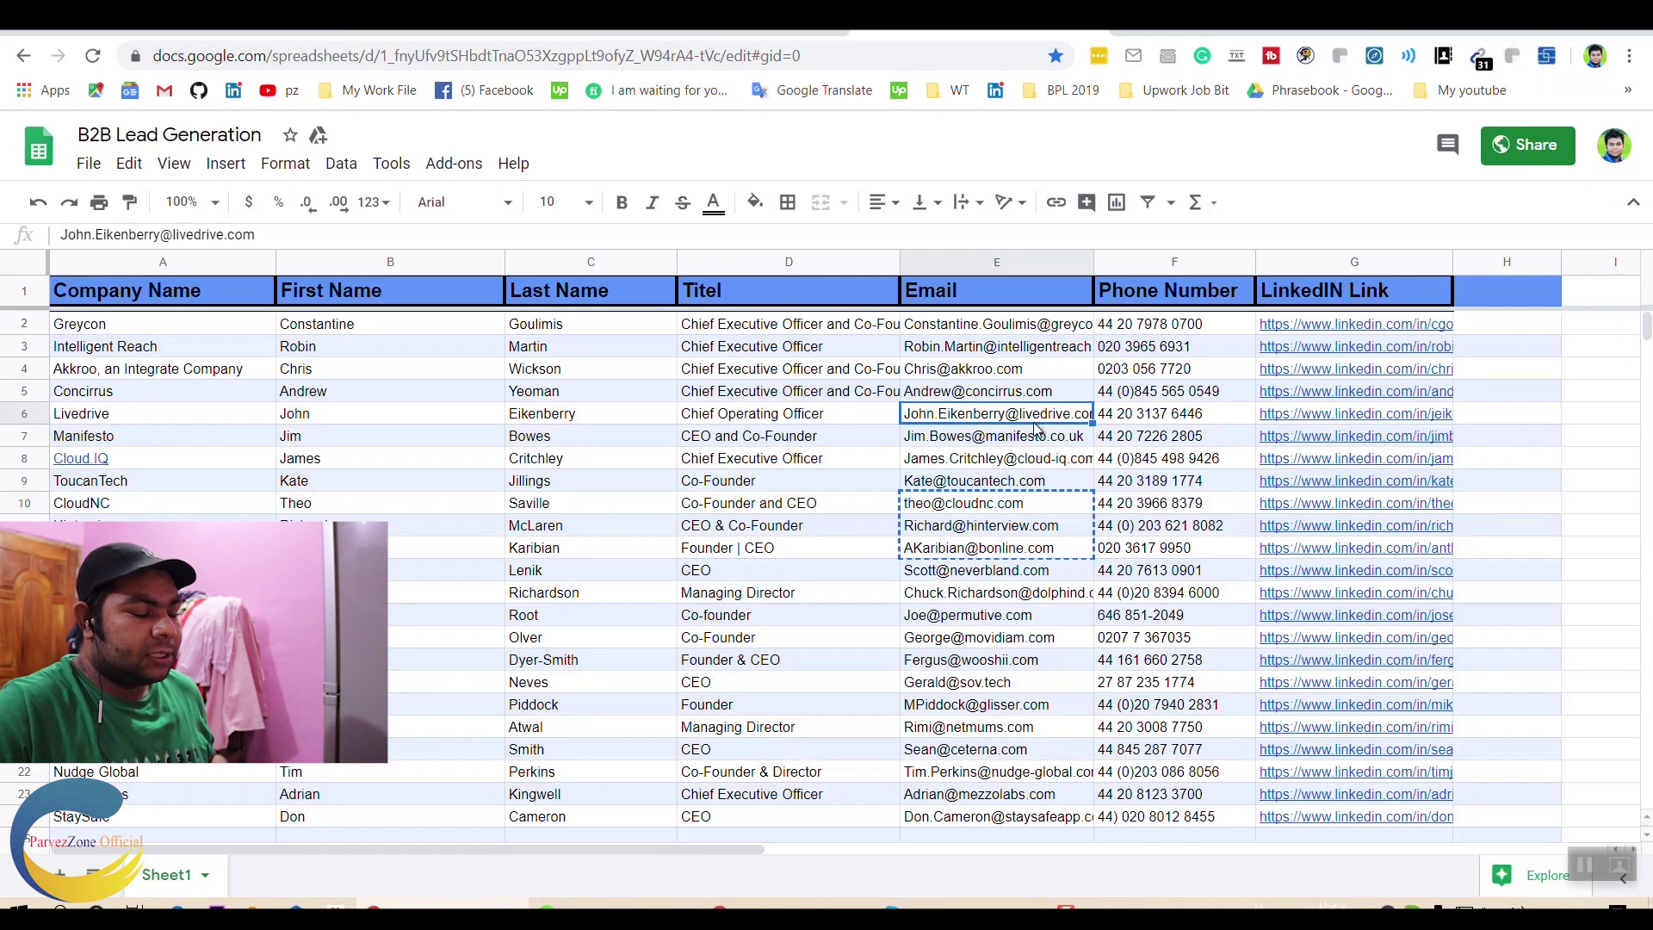
left_click_drag(988, 445, 953, 641)
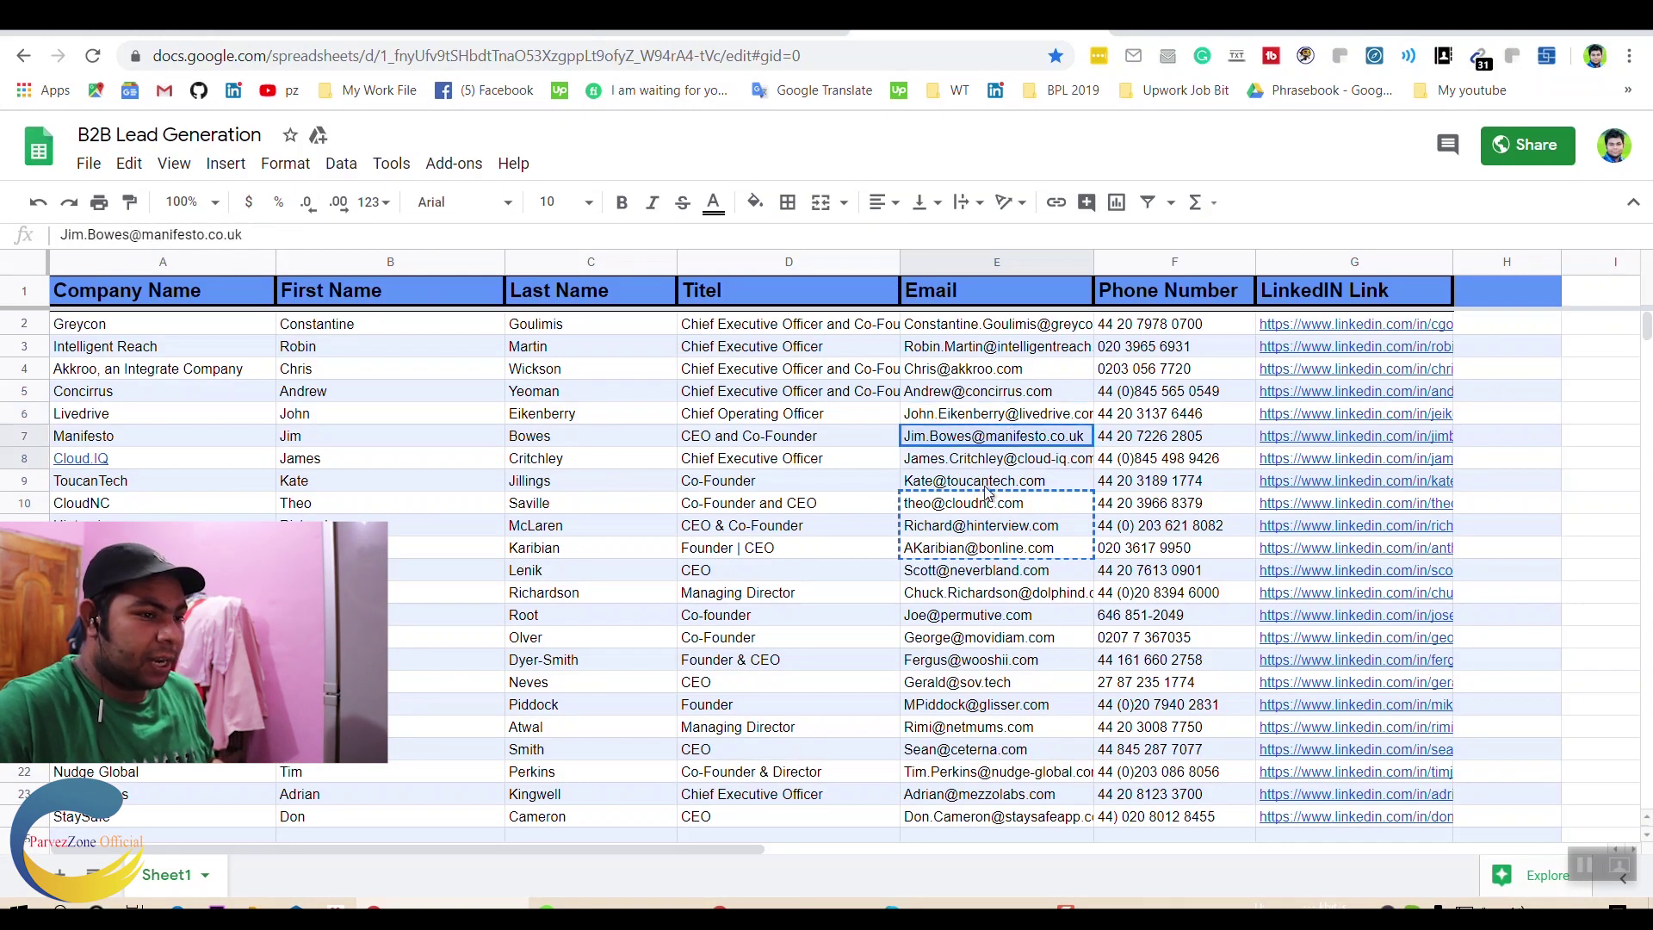
key("ctrl+c")
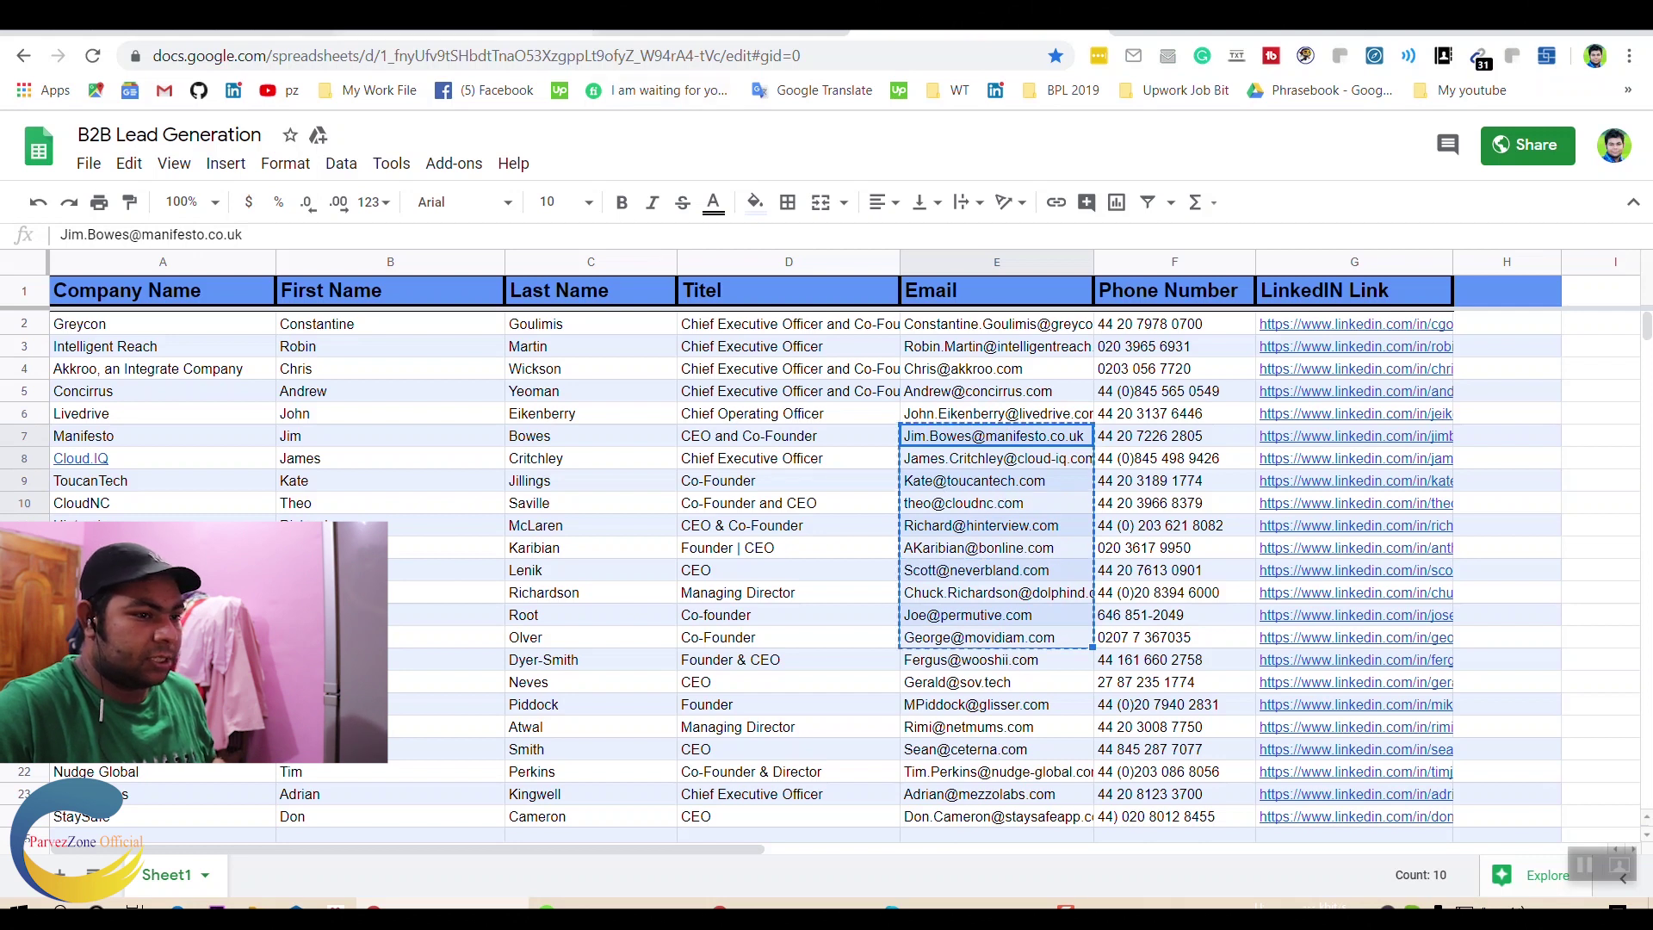
key("ctrl+Tab")
key("ctrl+v")
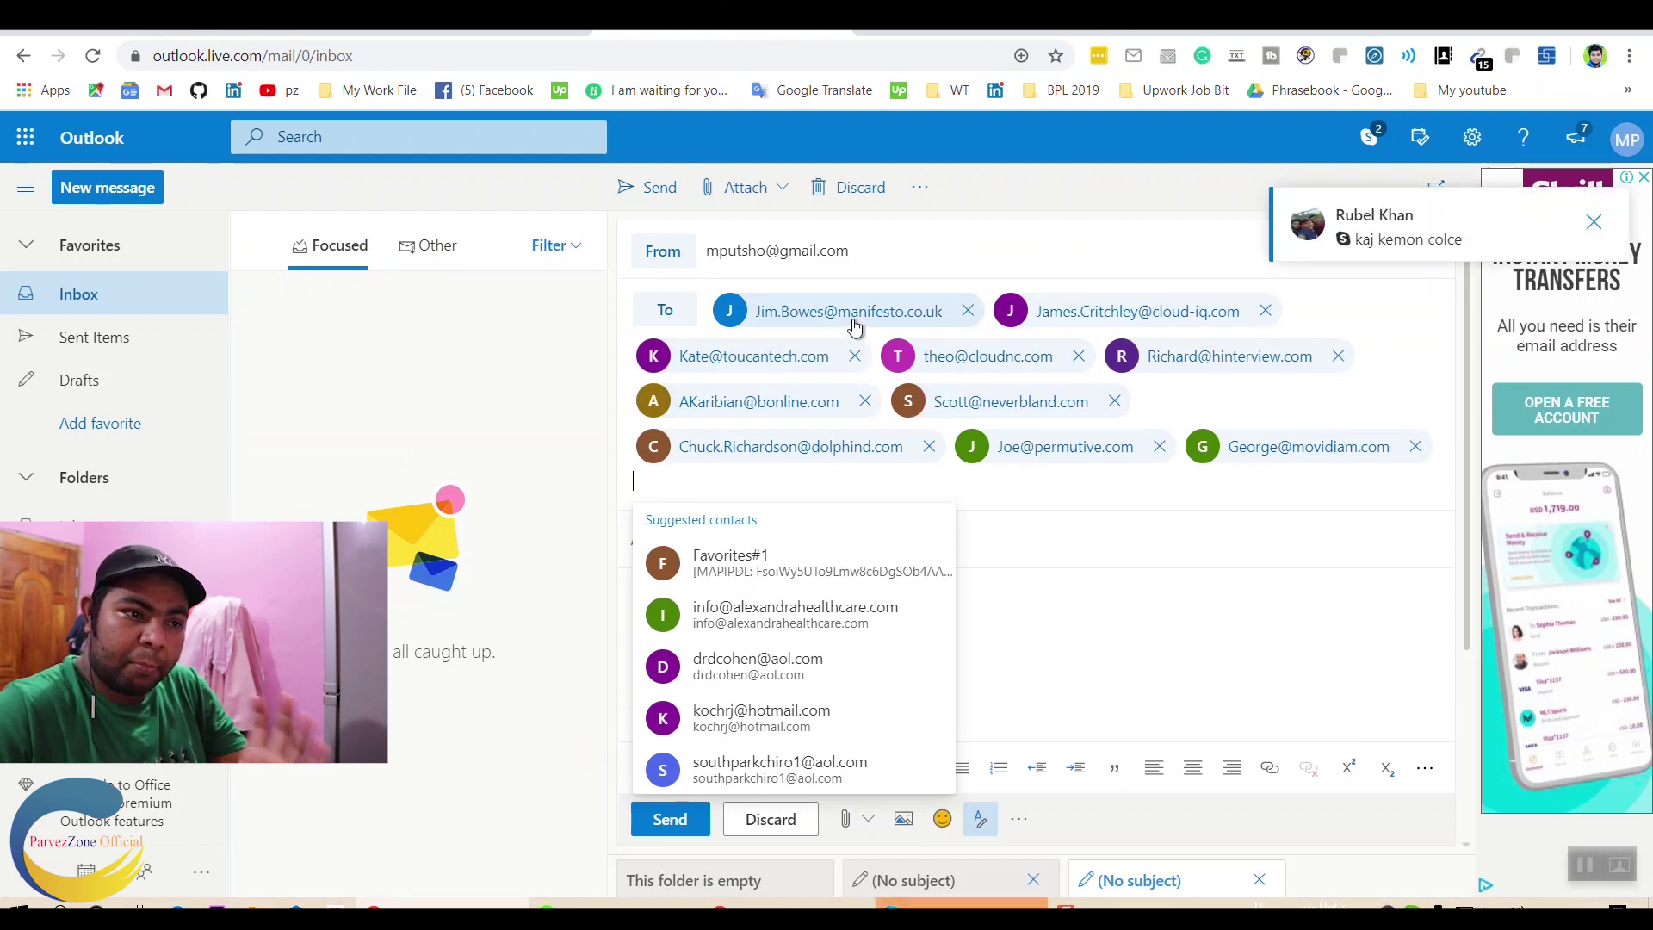
Glance at the Gmail draft, then open the Manifesto recipient's contact card in Outlook
left_click(1593, 222)
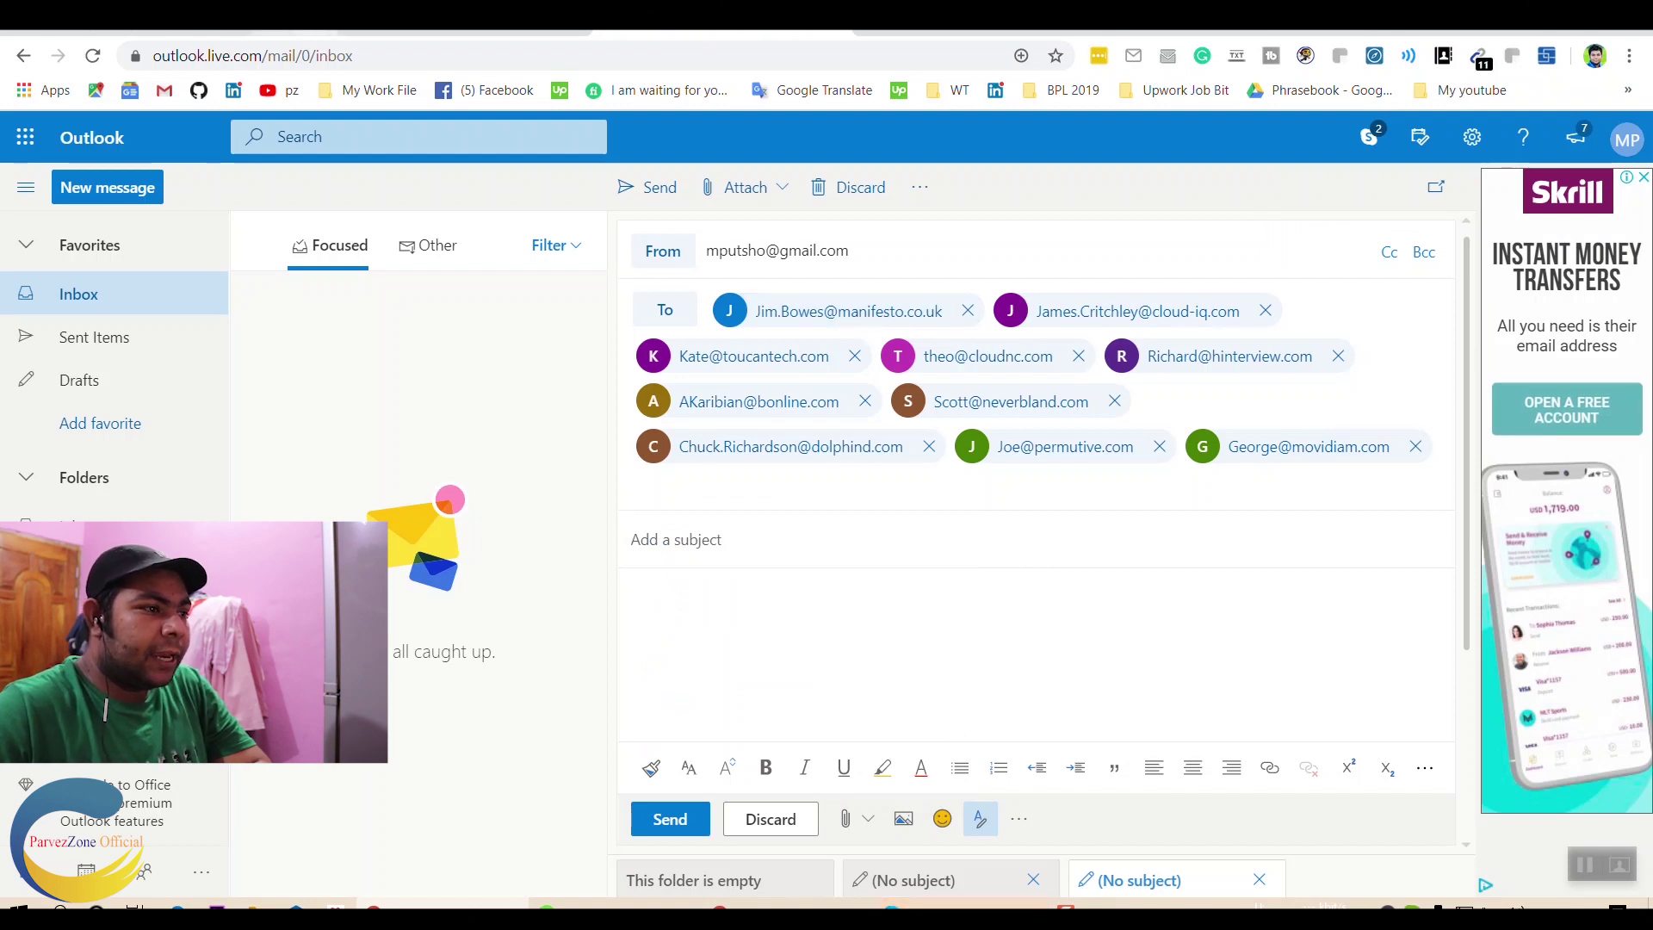
key("ctrl+Tab")
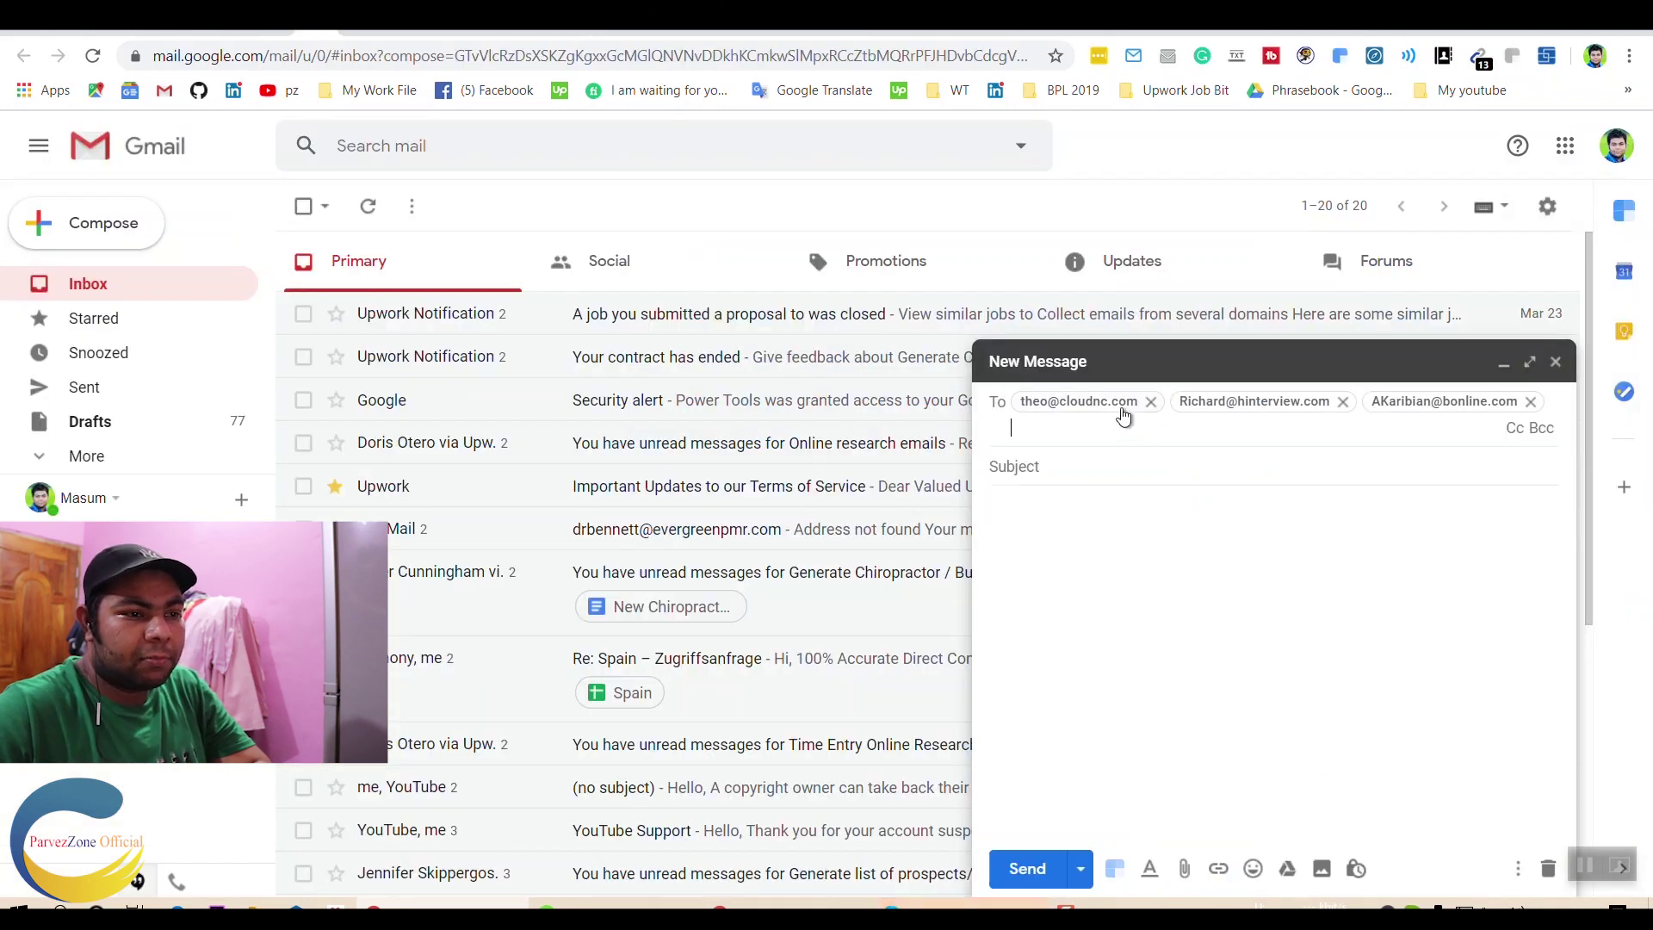
mouse_move(1077, 401)
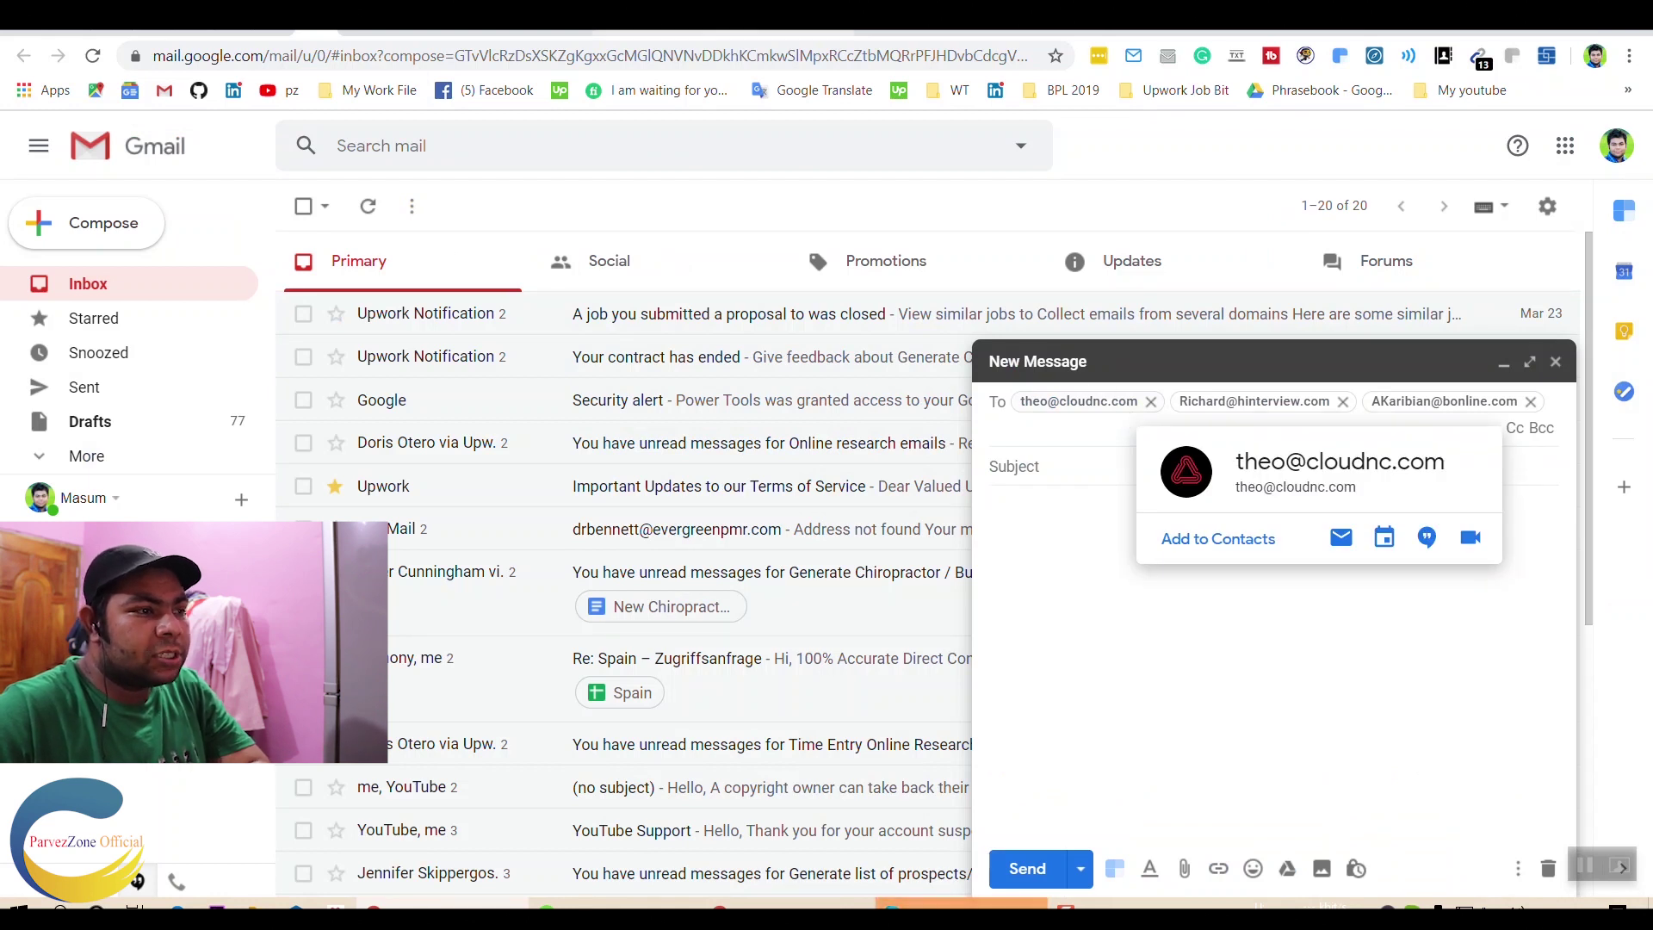
key("ctrl+shift+Tab")
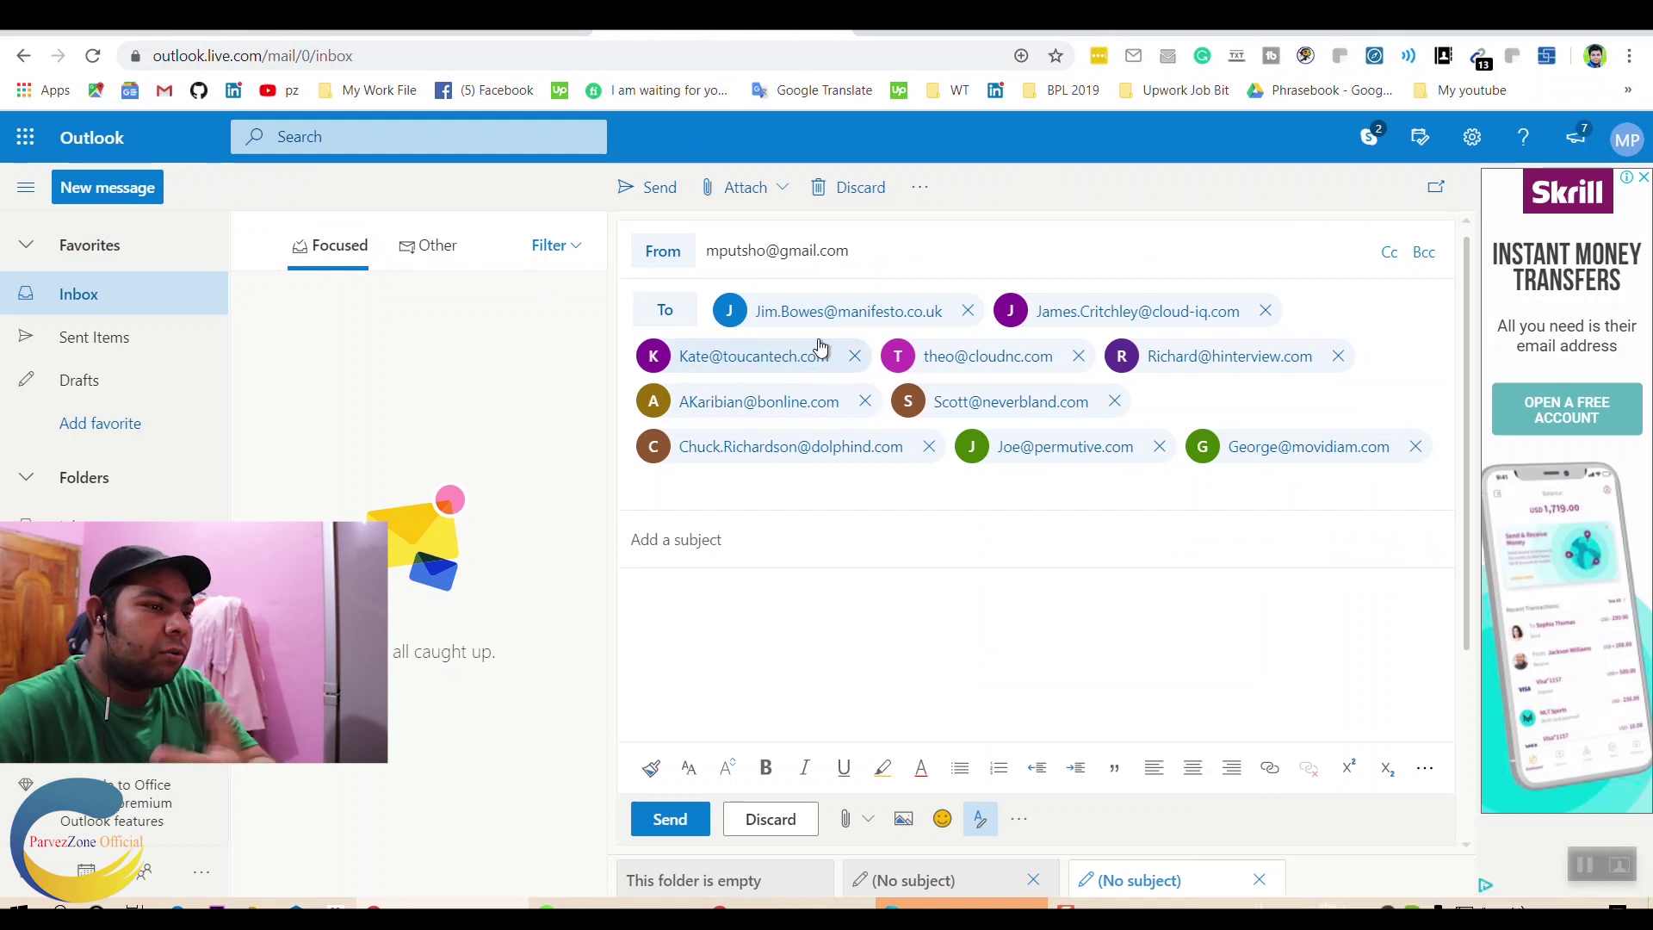
left_click(834, 312)
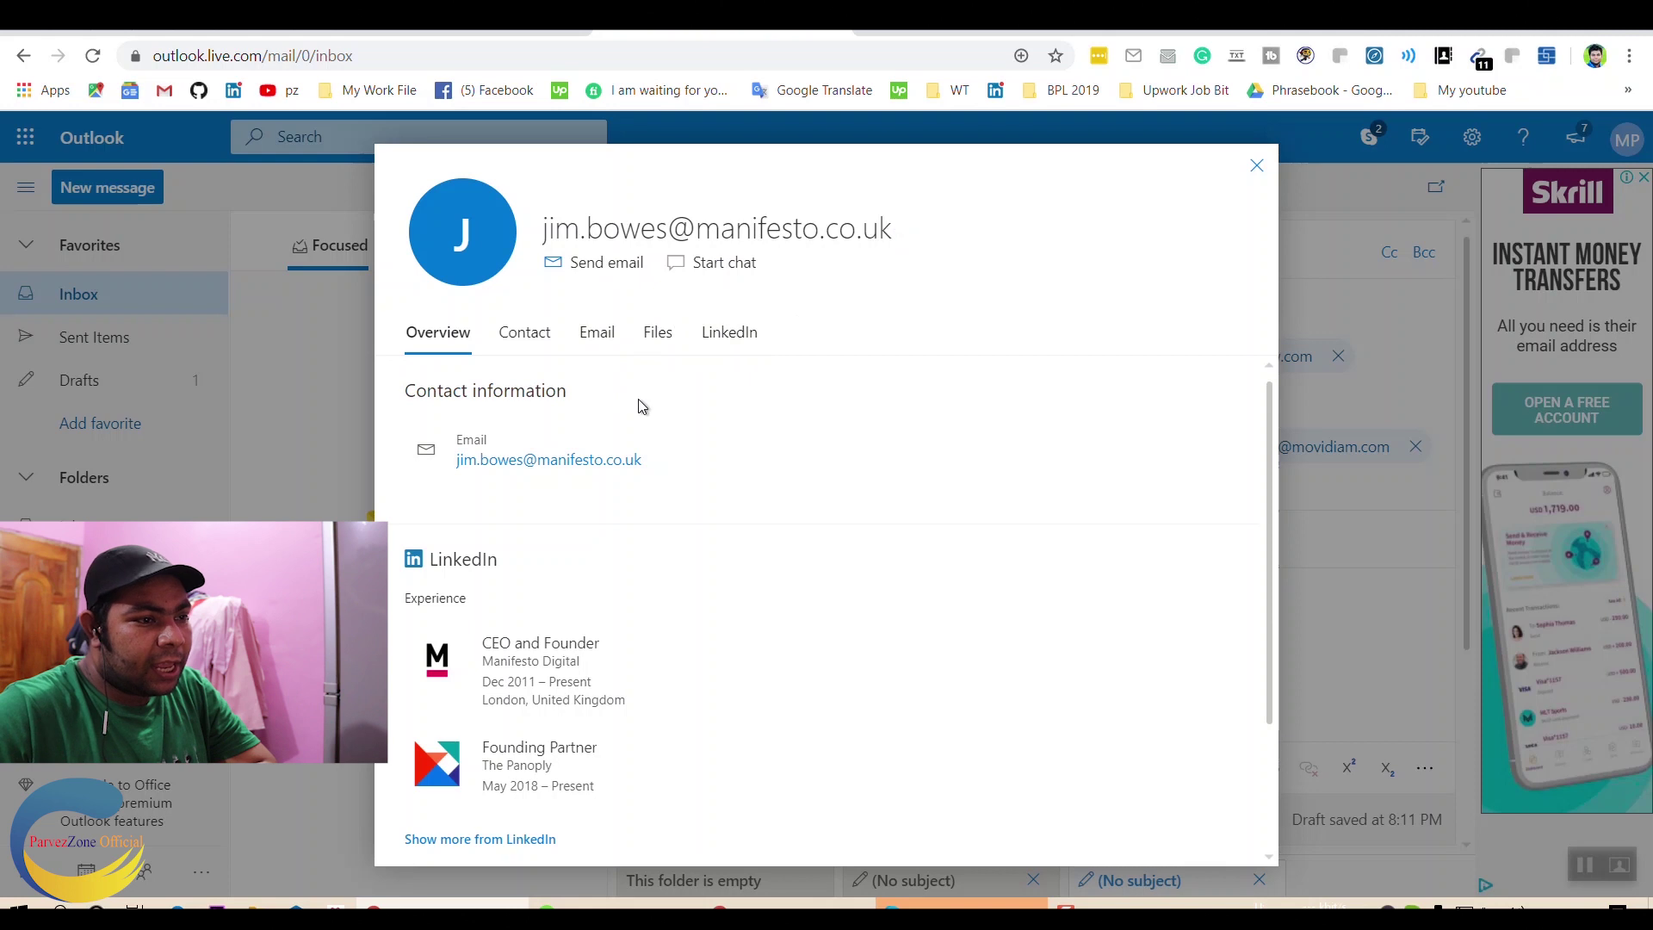
mouse_move(716, 229)
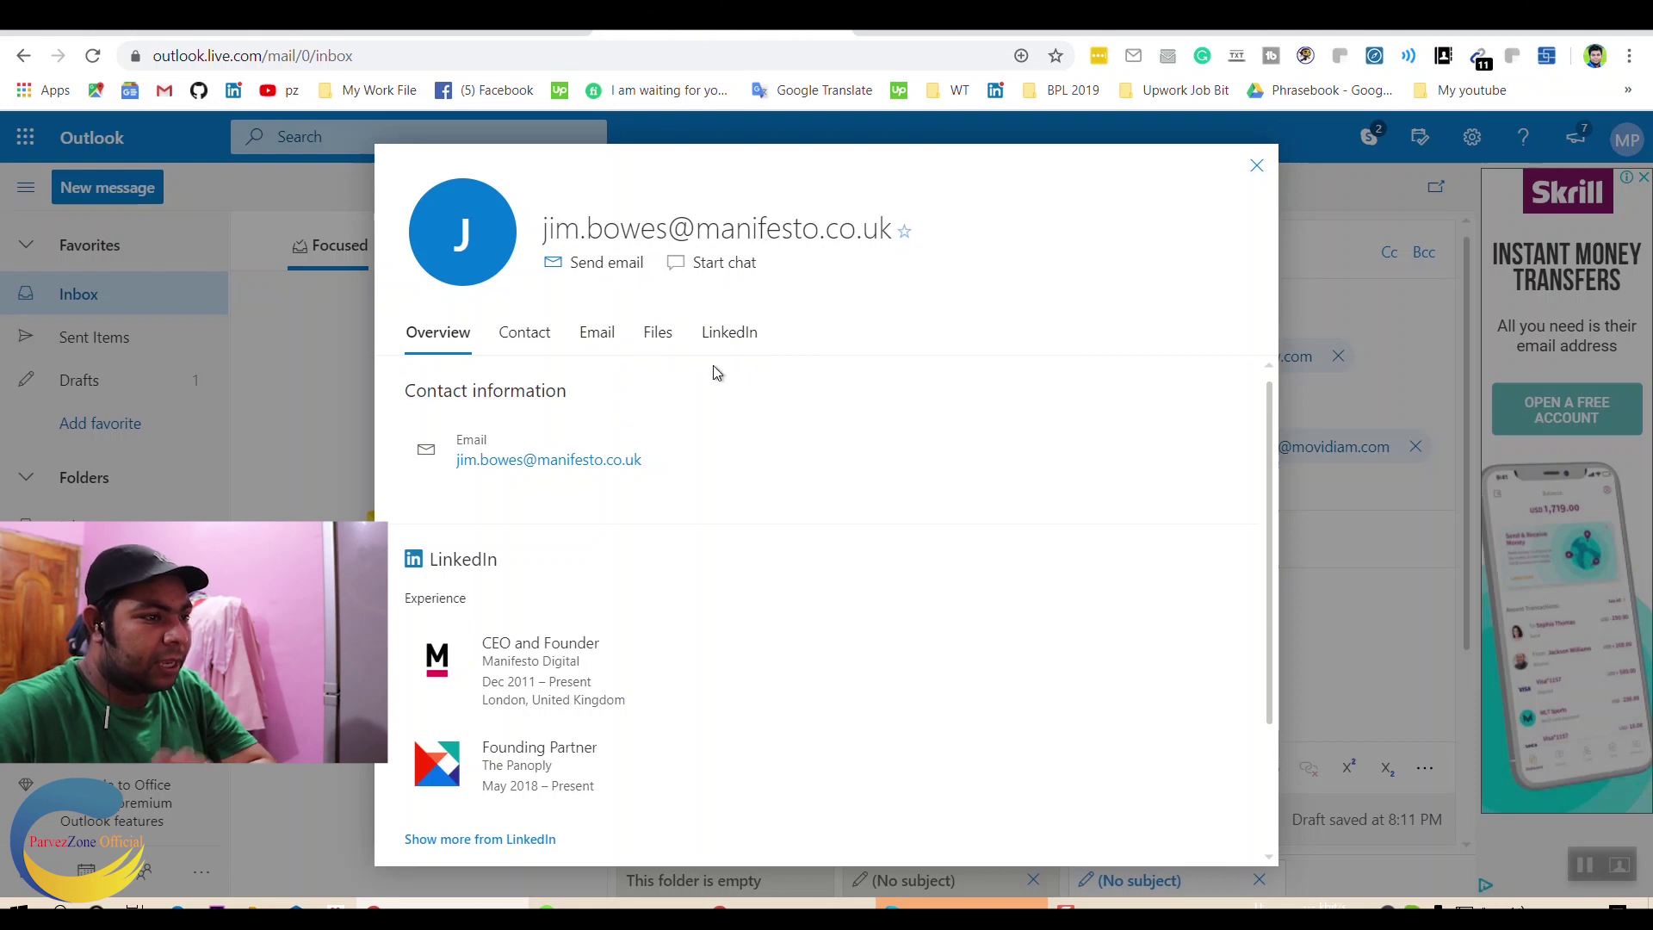
View the Manifesto recipient's full LinkedIn profile, then close their contact card
scroll(565, 601, "down", 3)
scroll(817, 525, "up", 3)
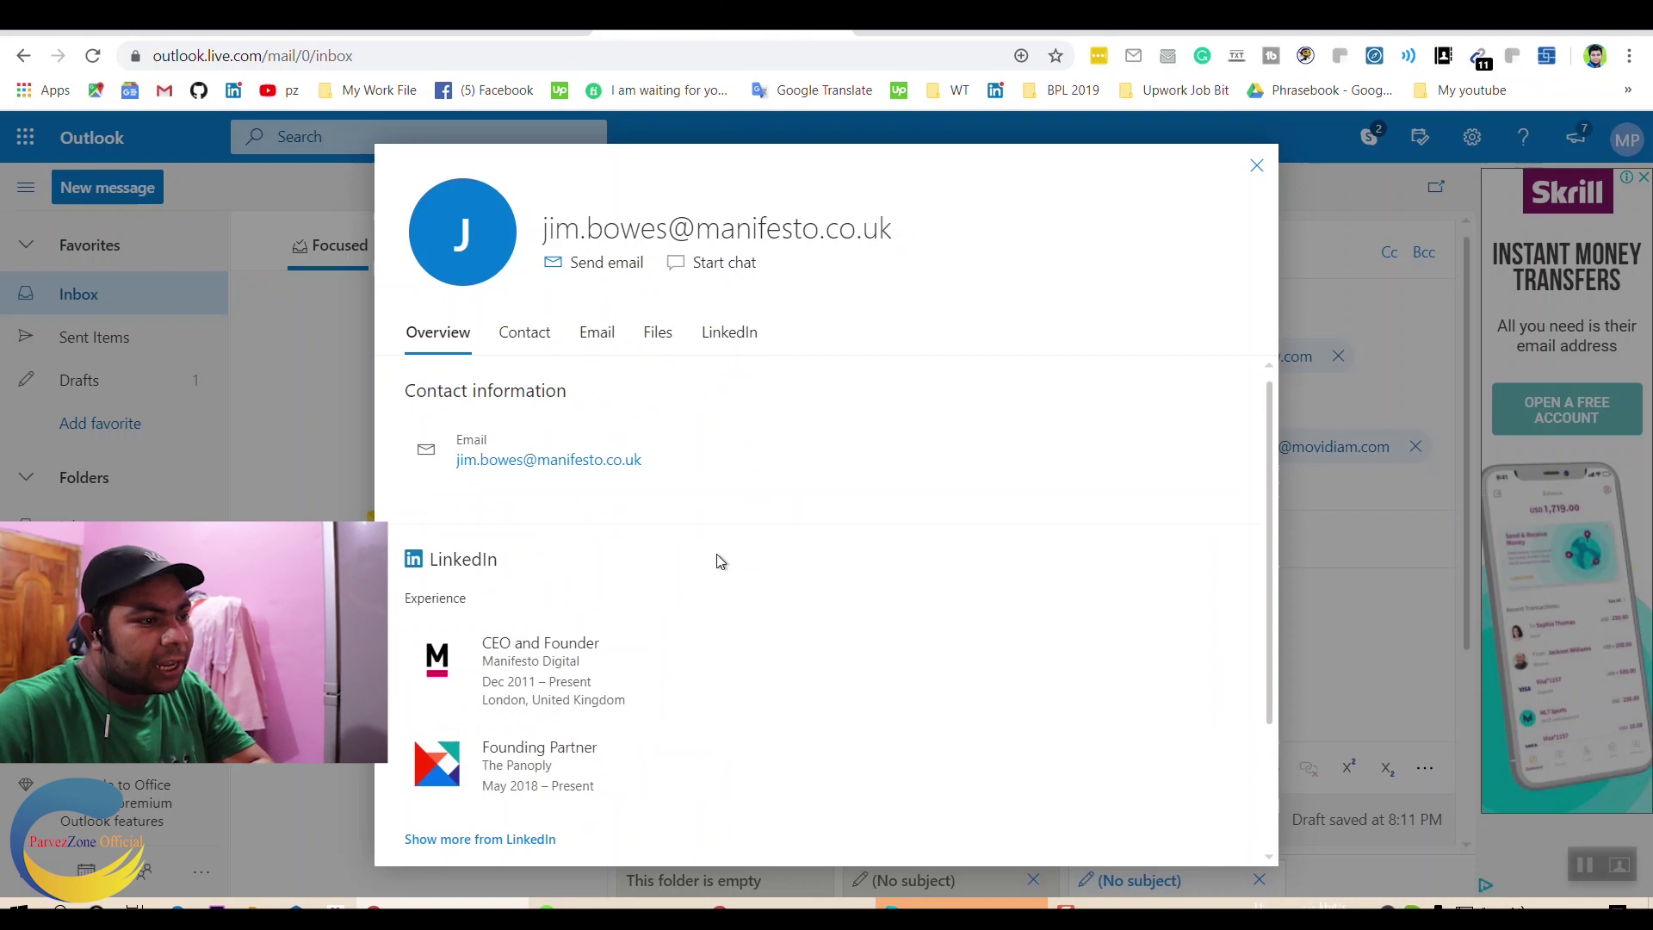
scroll(479, 710, "down", 2)
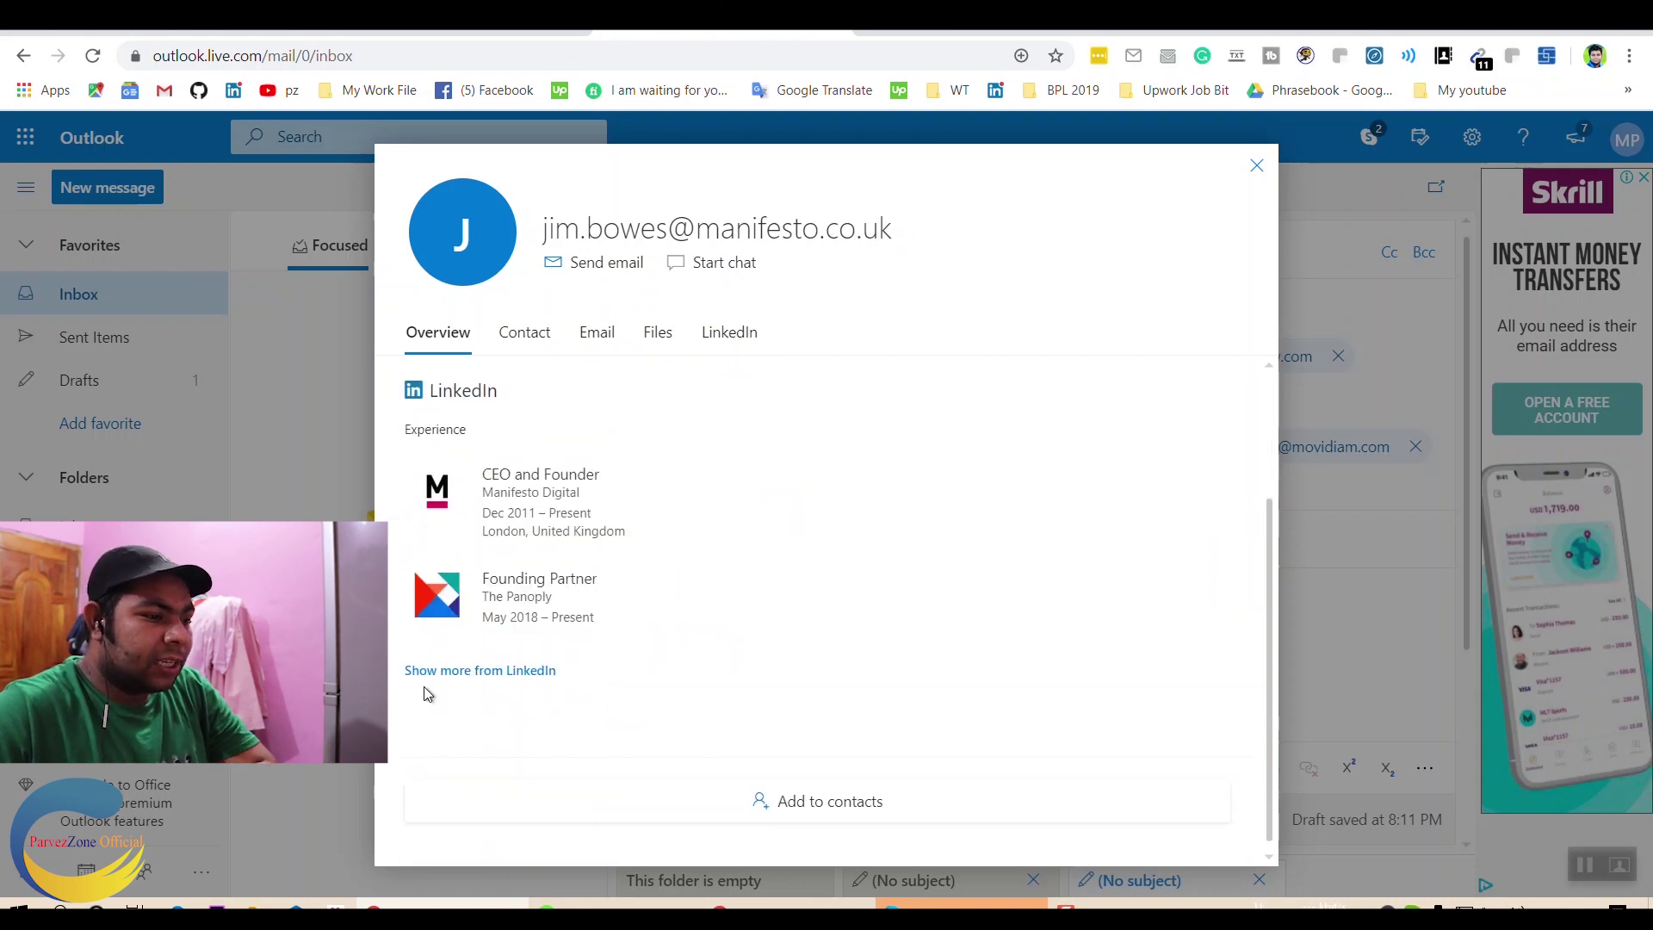
left_click(512, 671)
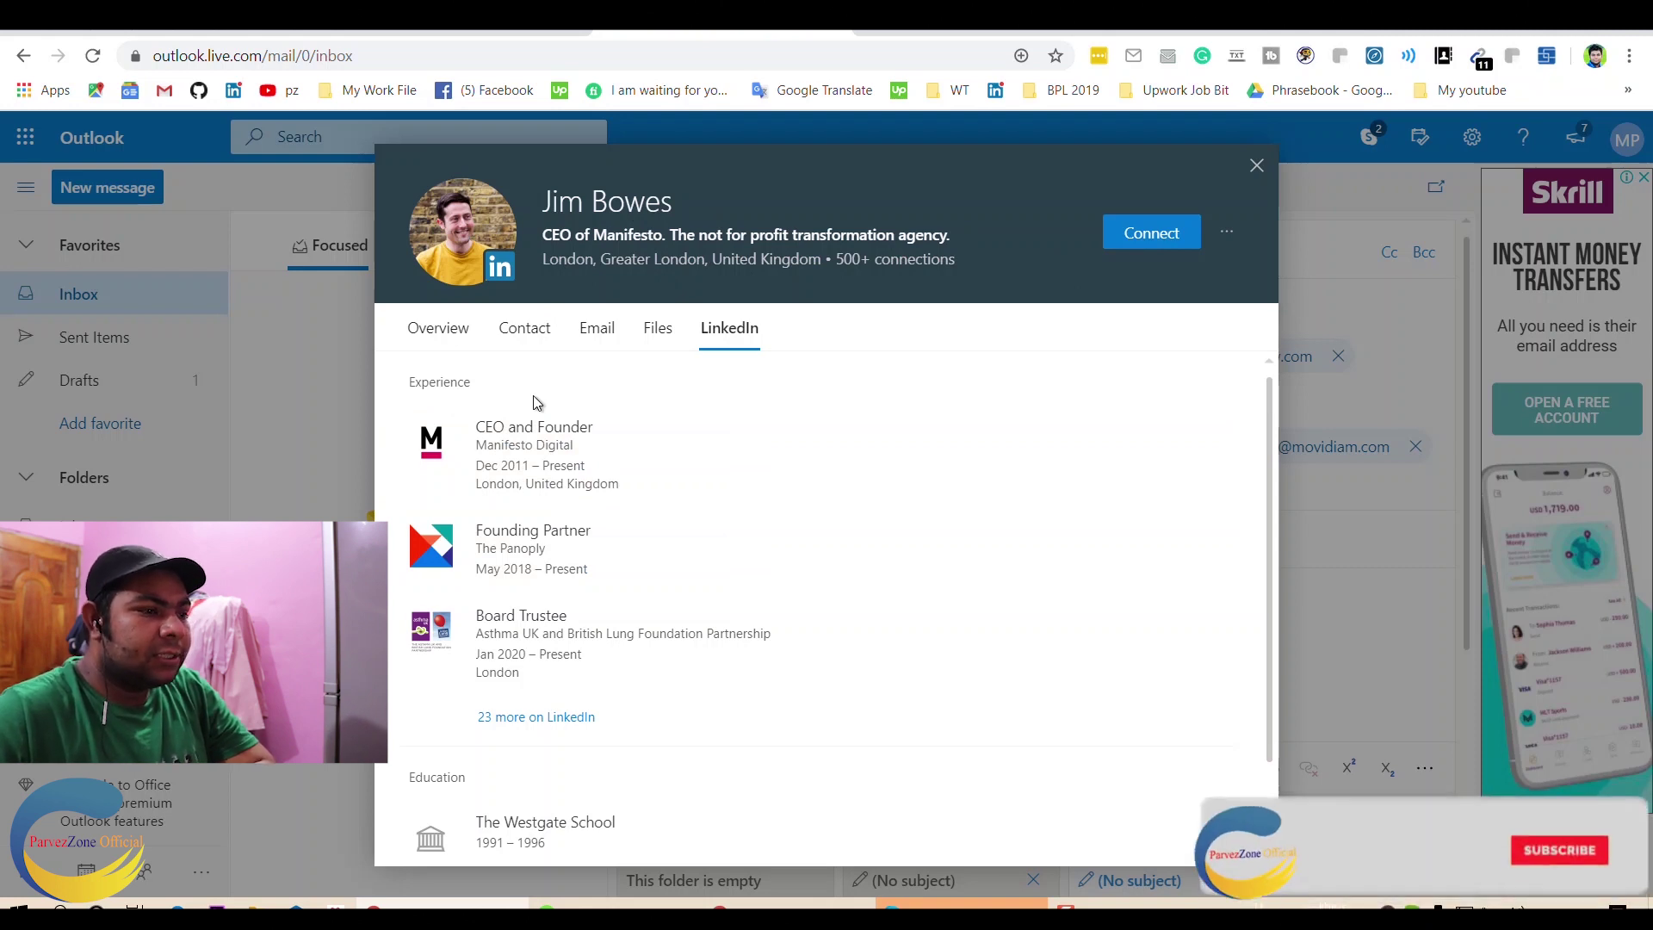
left_click(1256, 165)
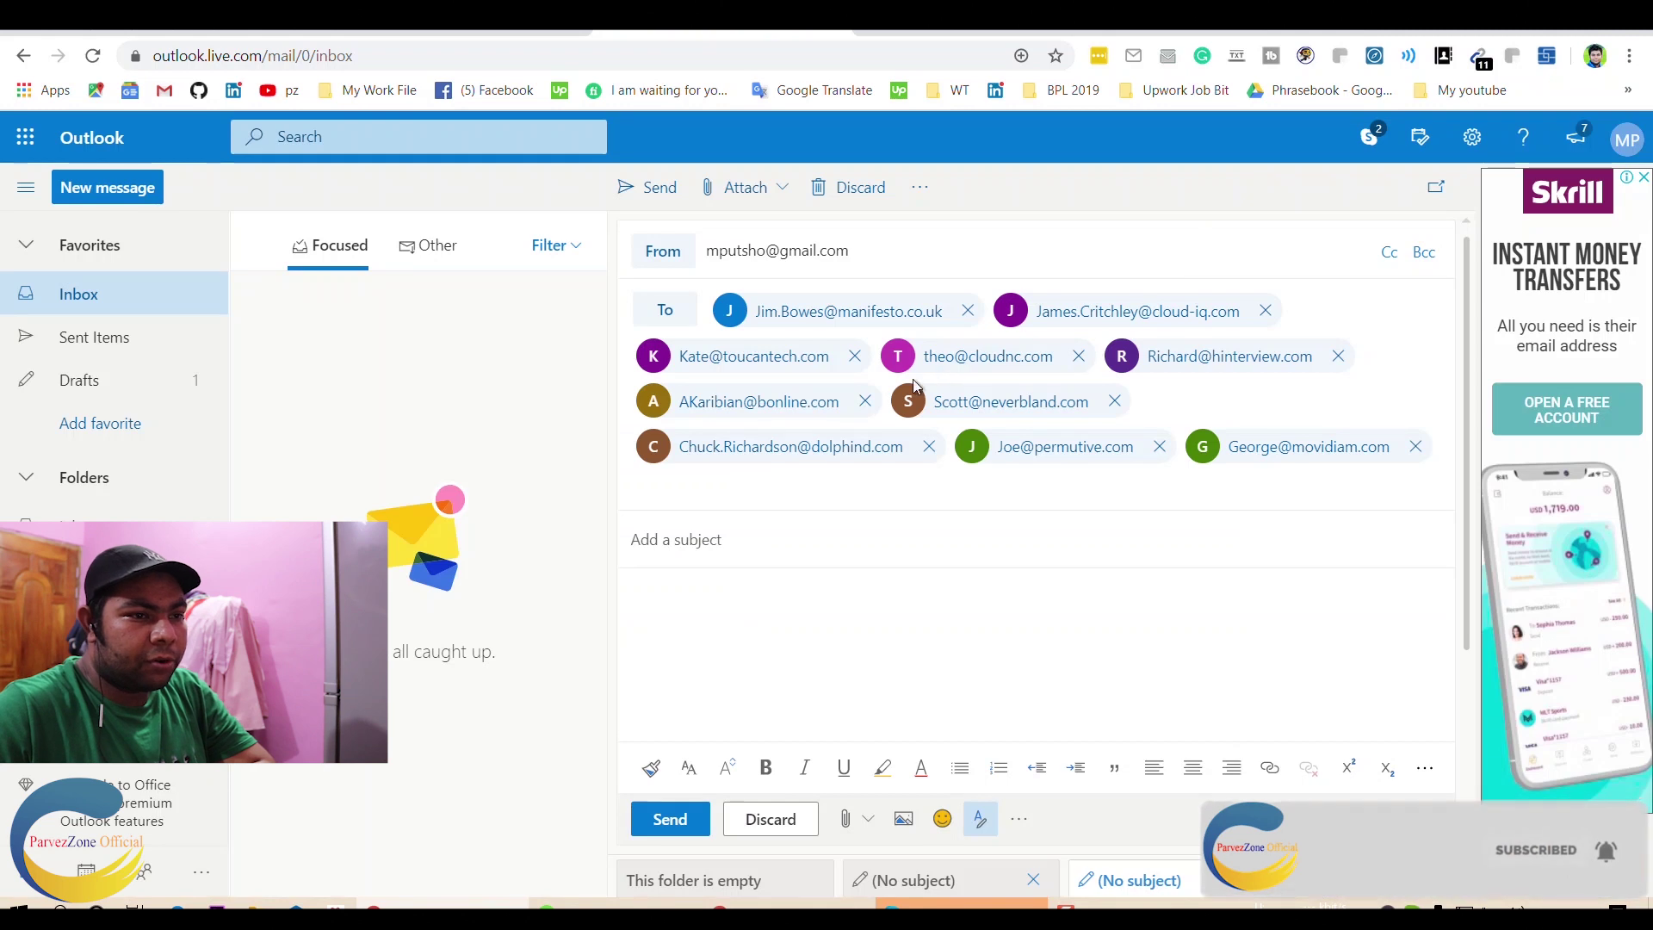
left_click(1155, 322)
scroll(848, 539, "down", 2)
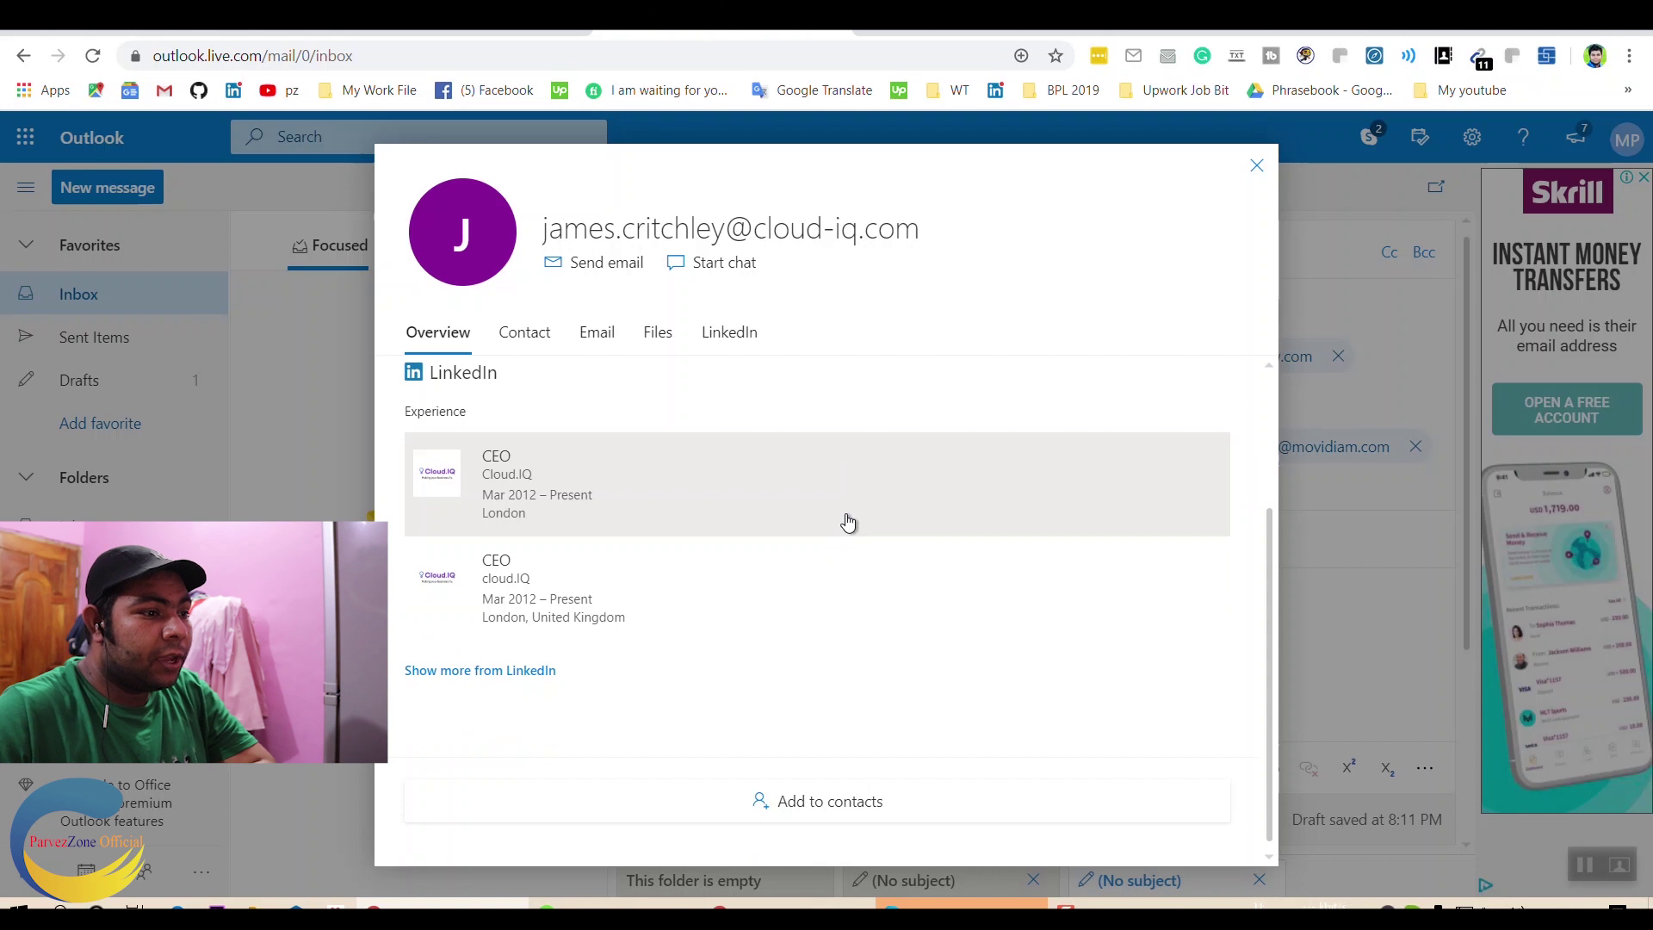
scroll(826, 510, "up", 2)
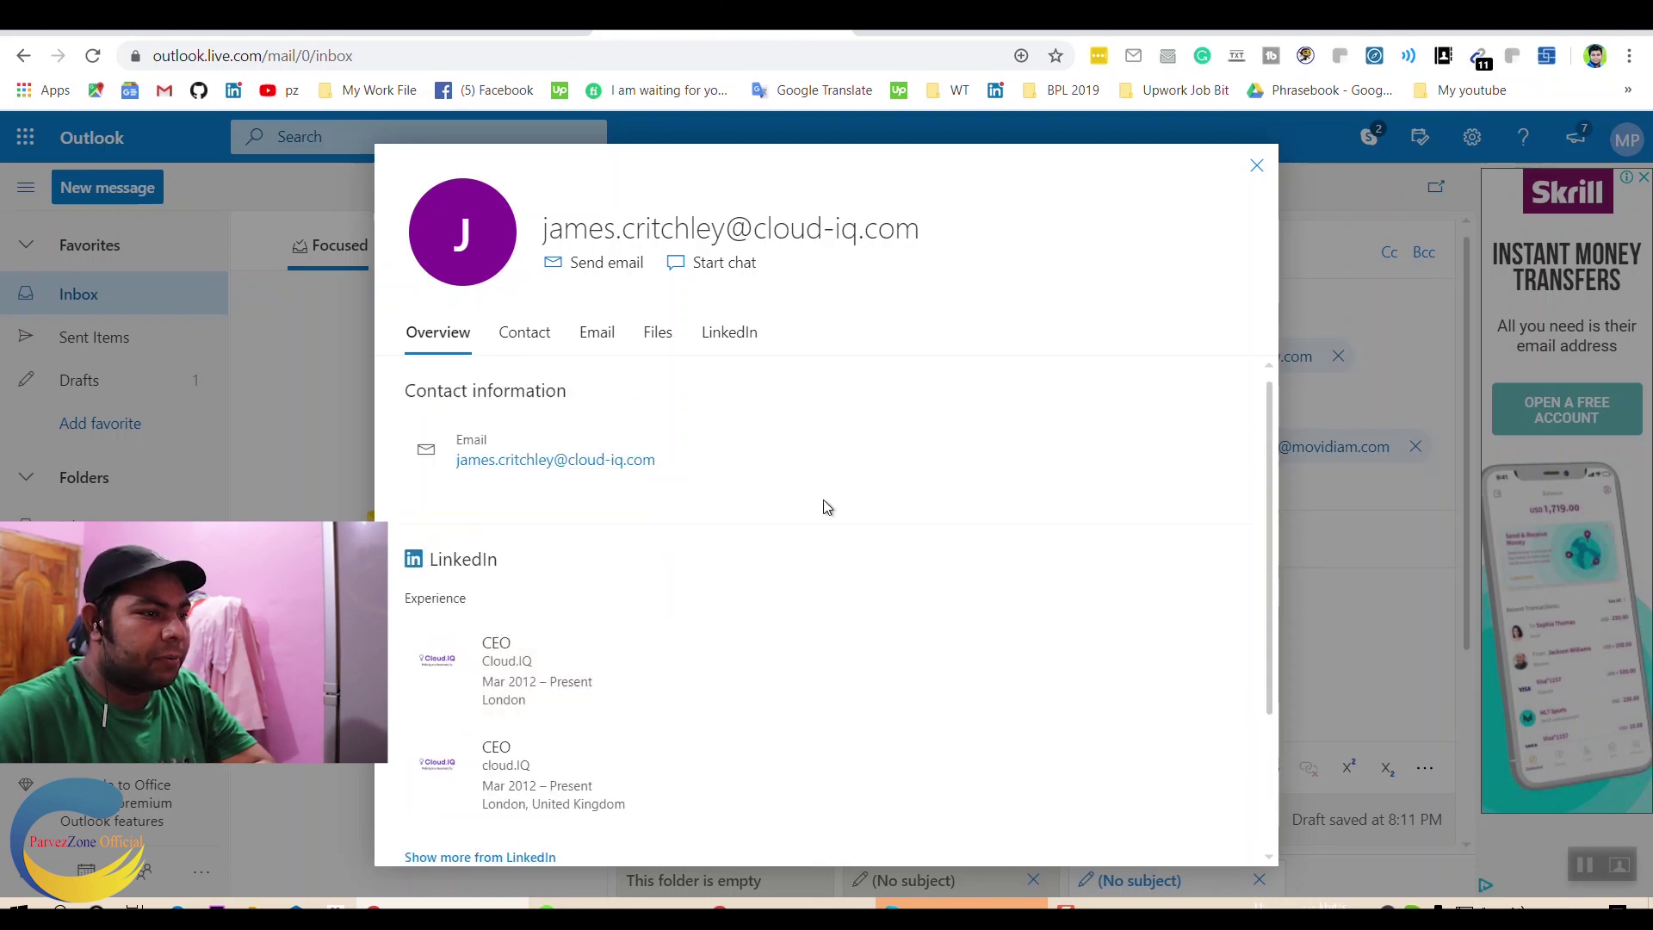
scroll(779, 473, "down", 2)
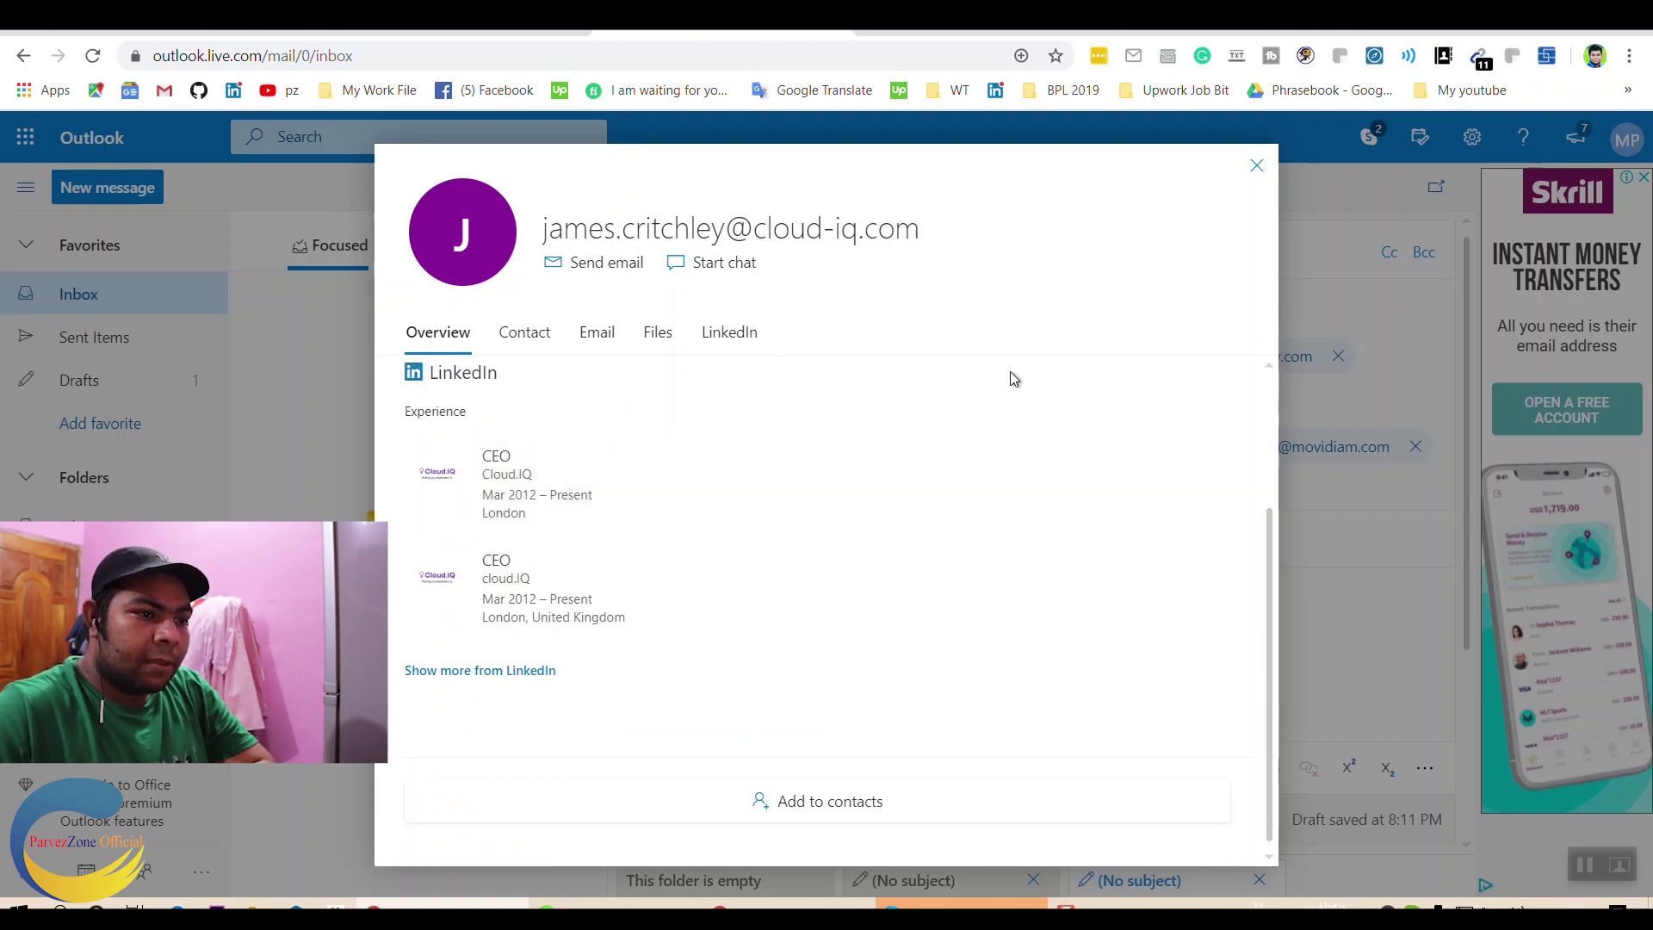
left_click(440, 674)
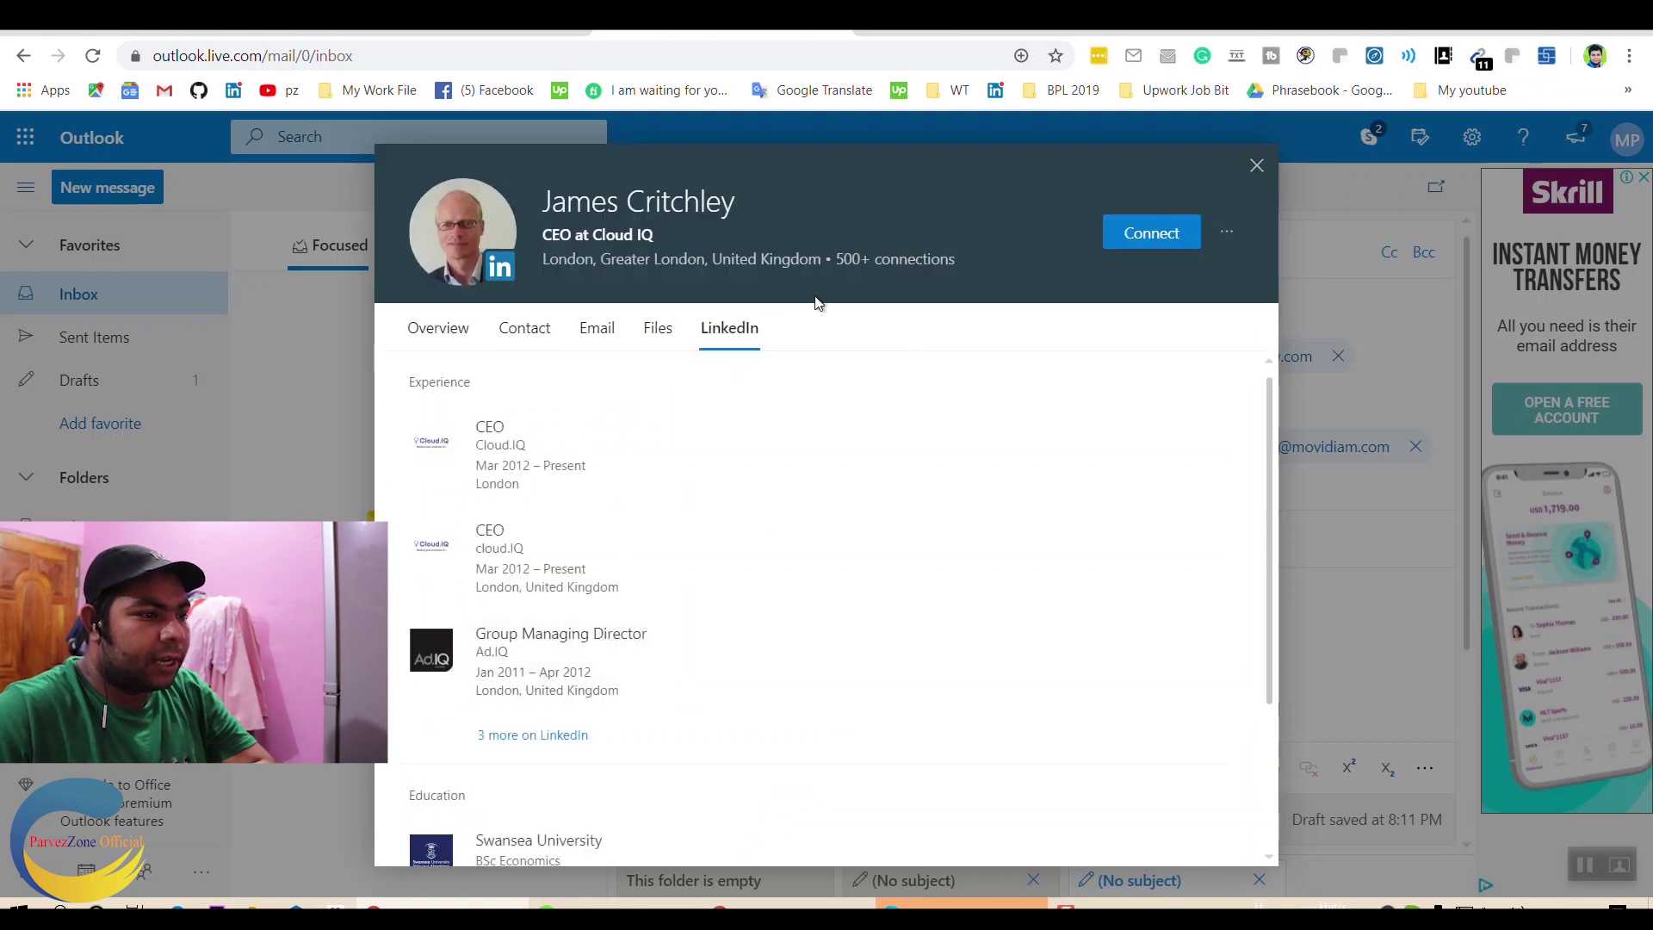
left_click_drag(541, 191, 711, 192)
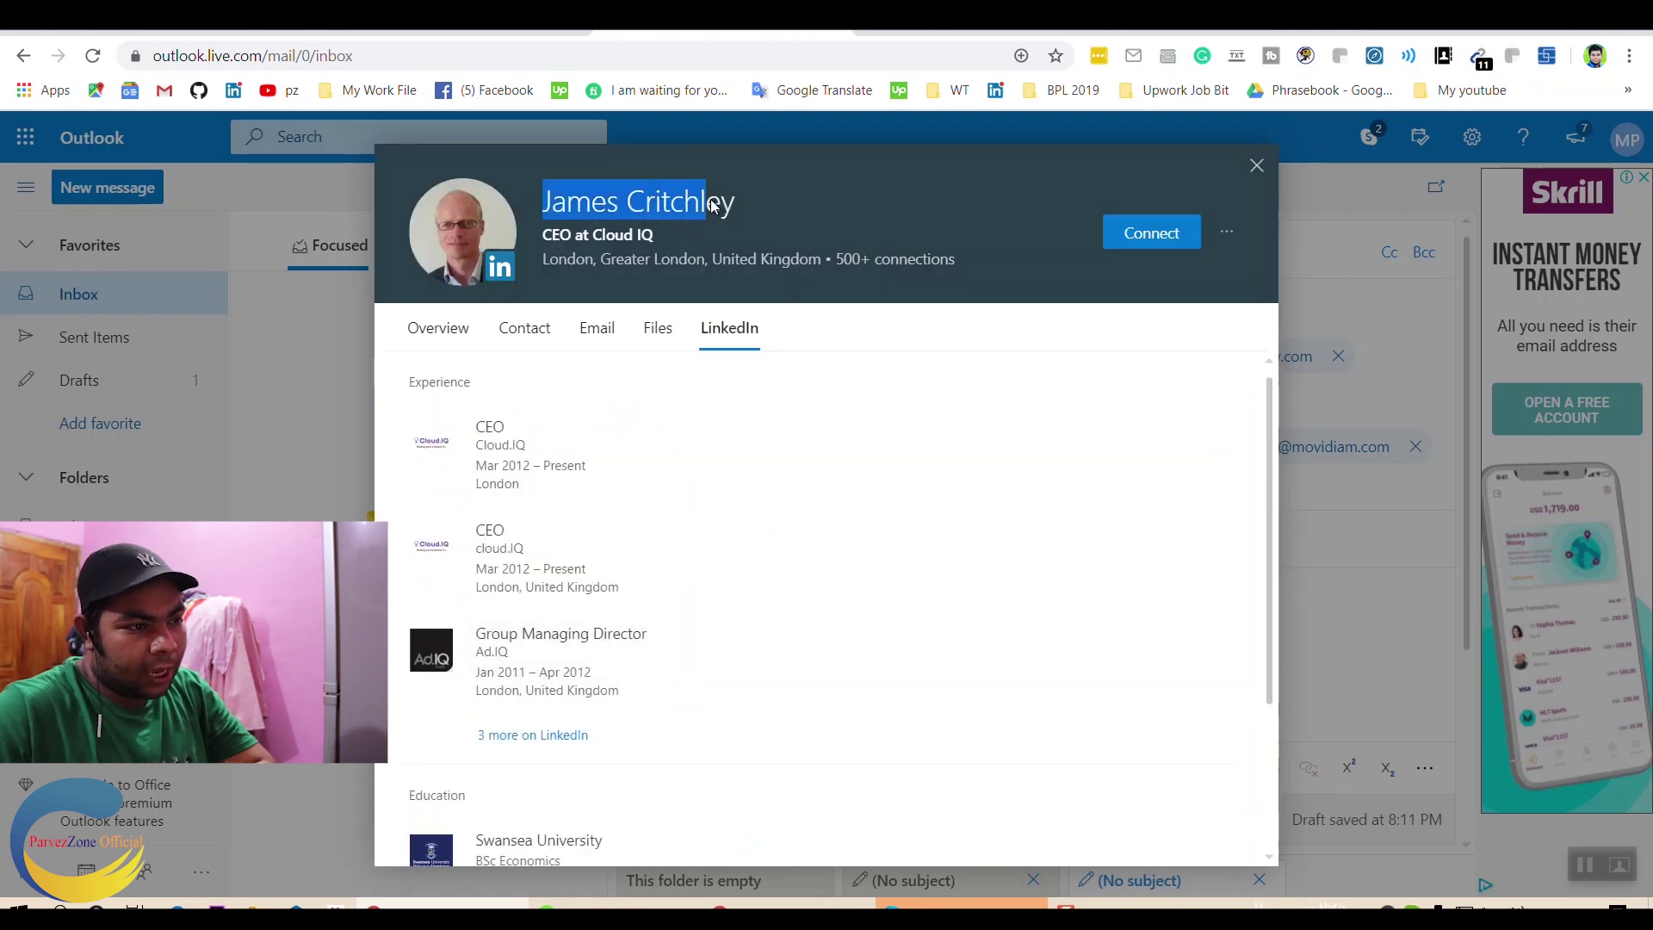
left_click(566, 213)
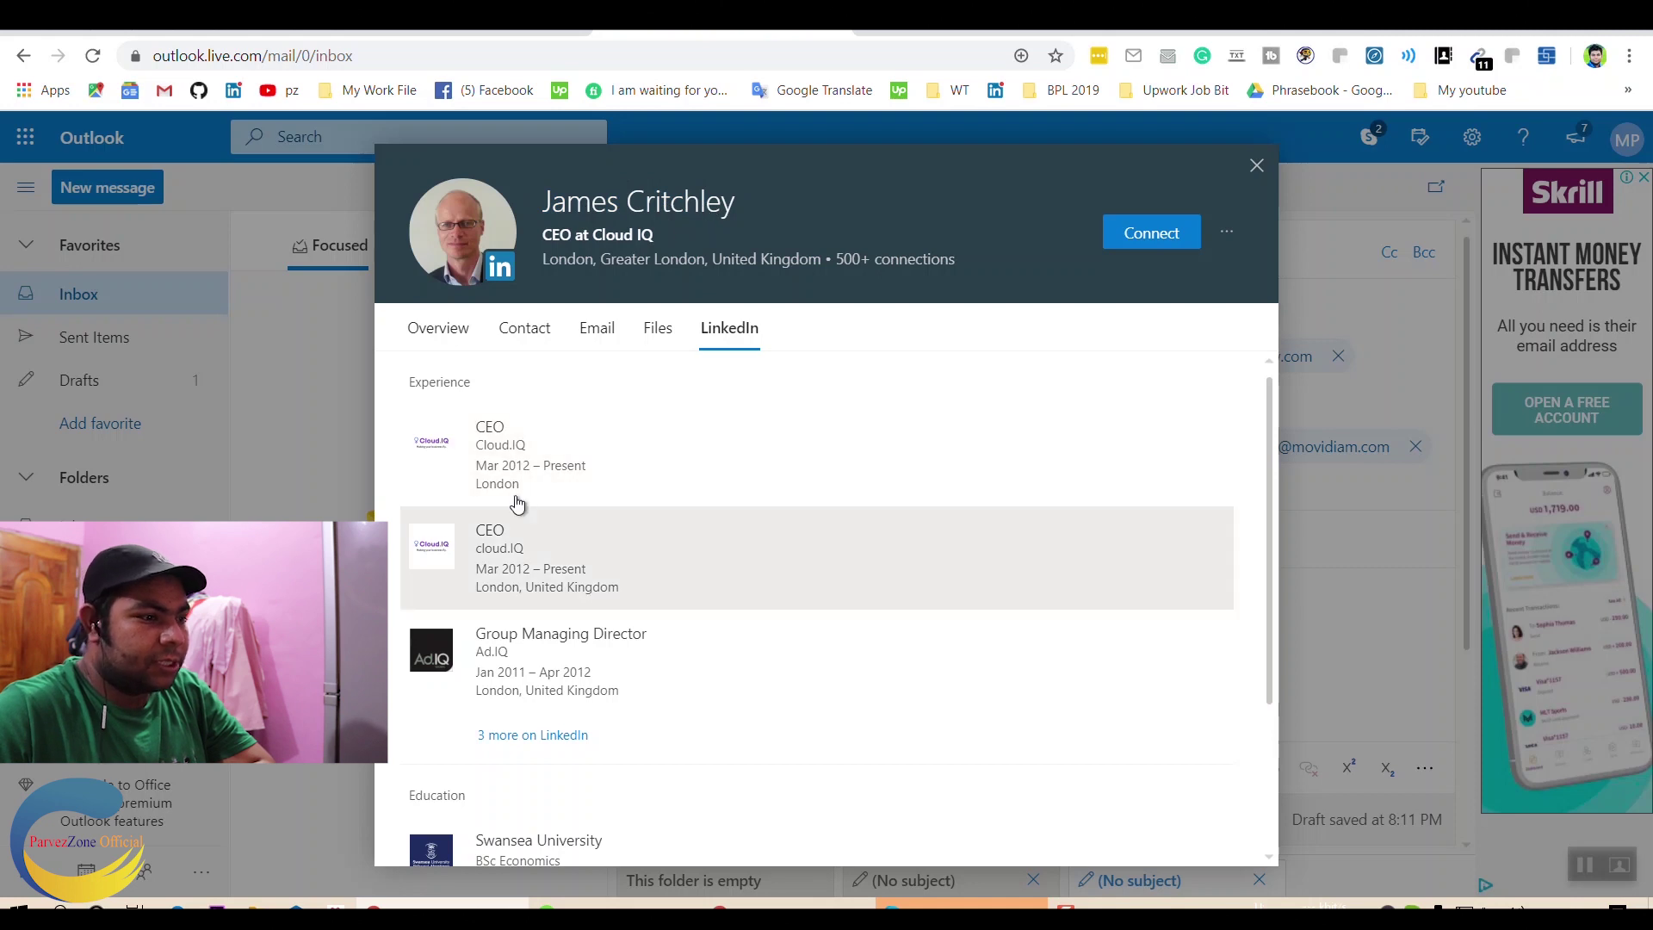
left_click(1266, 166)
left_click(1268, 444)
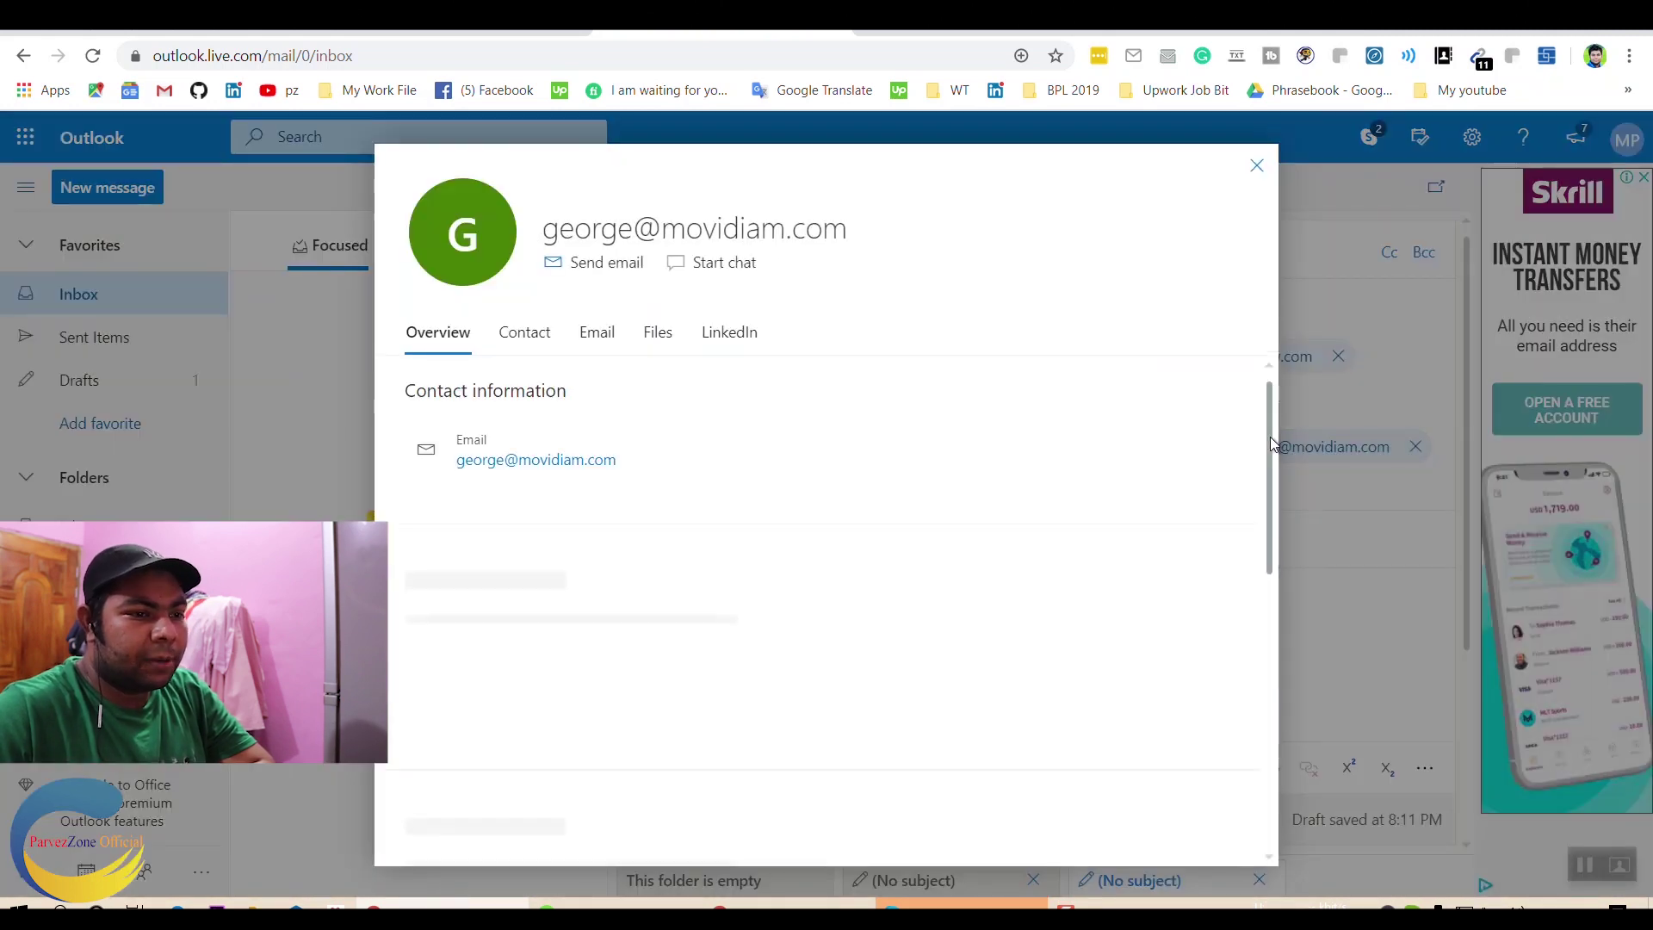
scroll(531, 728, "down", 2)
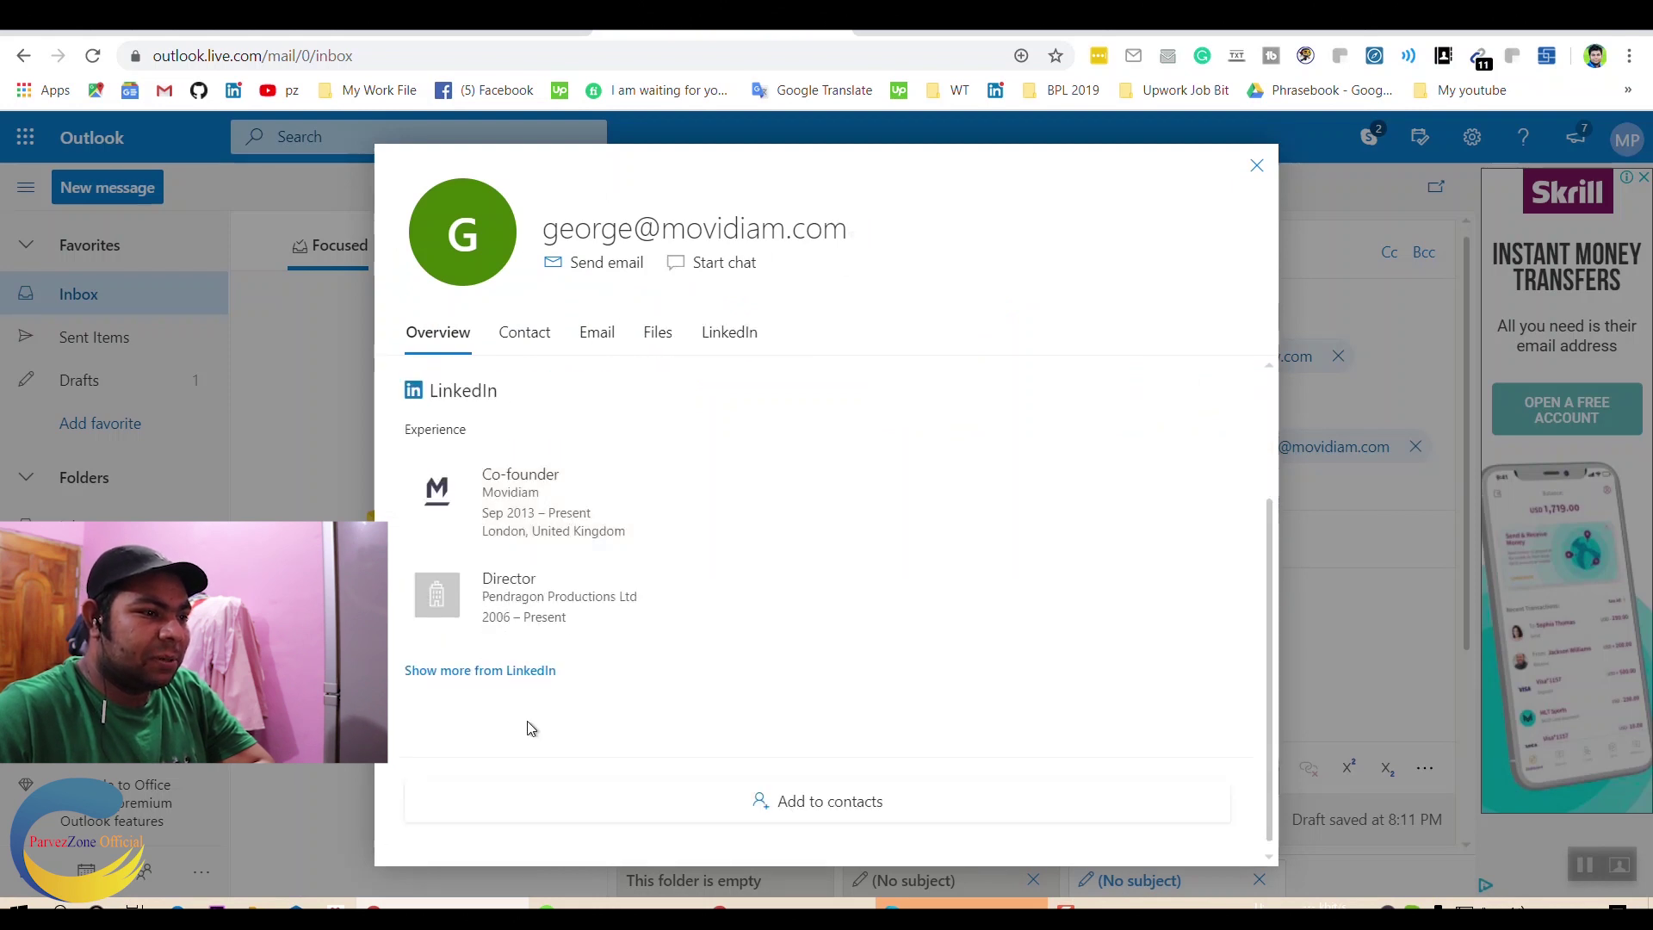
left_click(502, 673)
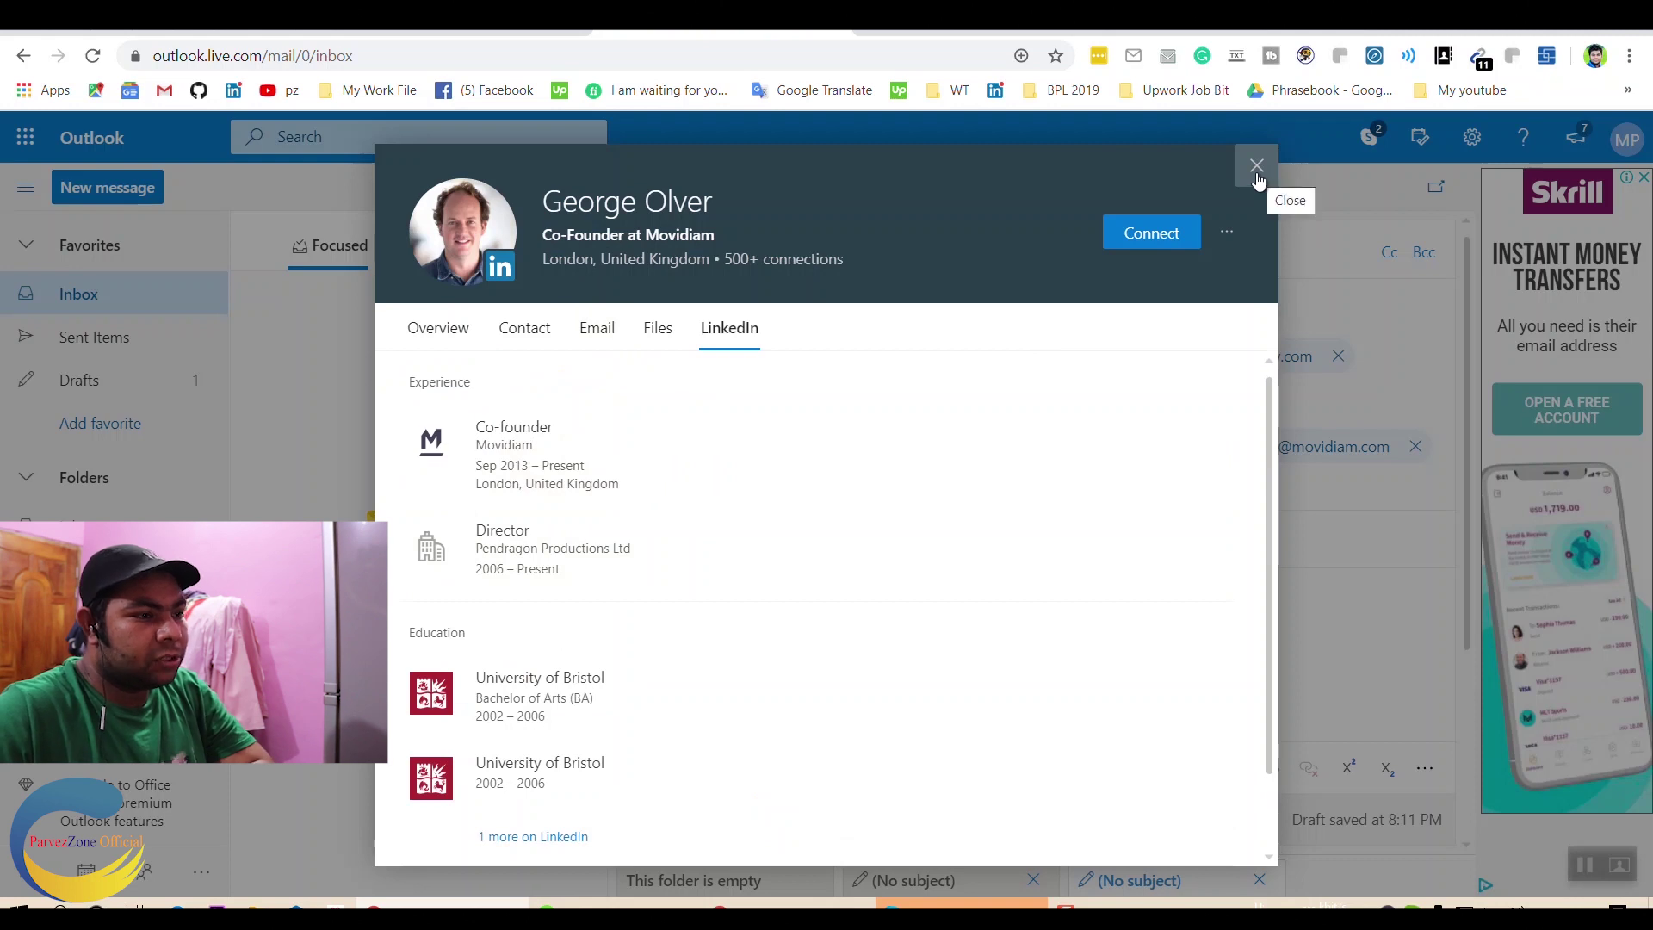
left_click(1256, 166)
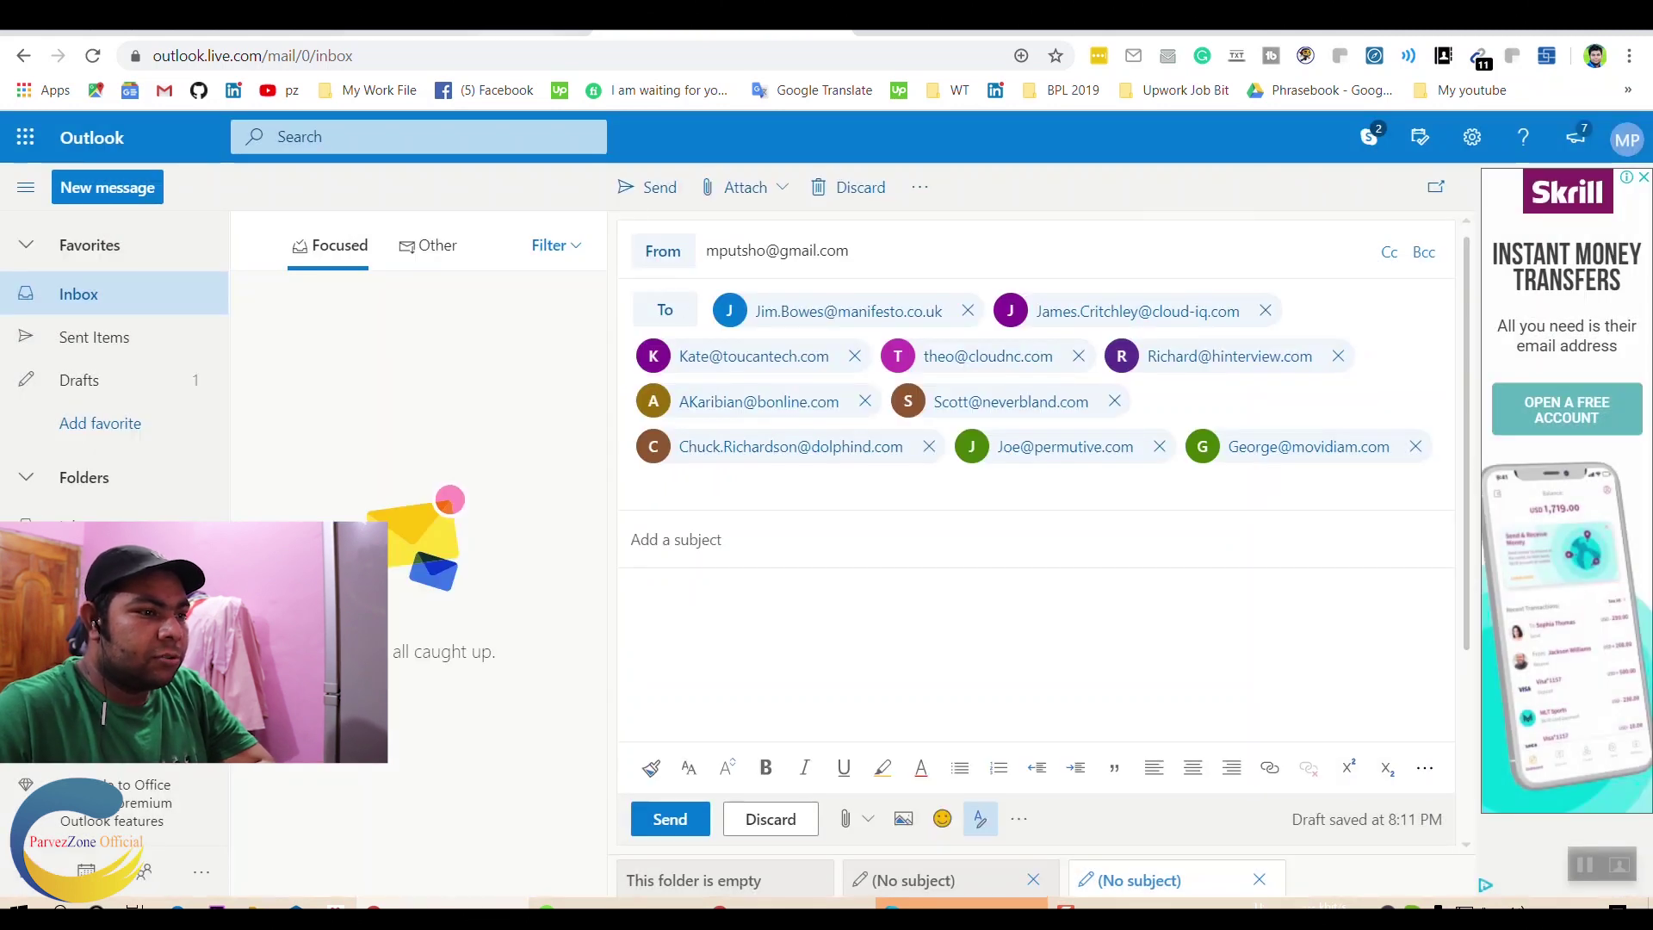
Add the eight Orlando owner emails from G8:G15 to the Outlook To line
left_click(260, 32)
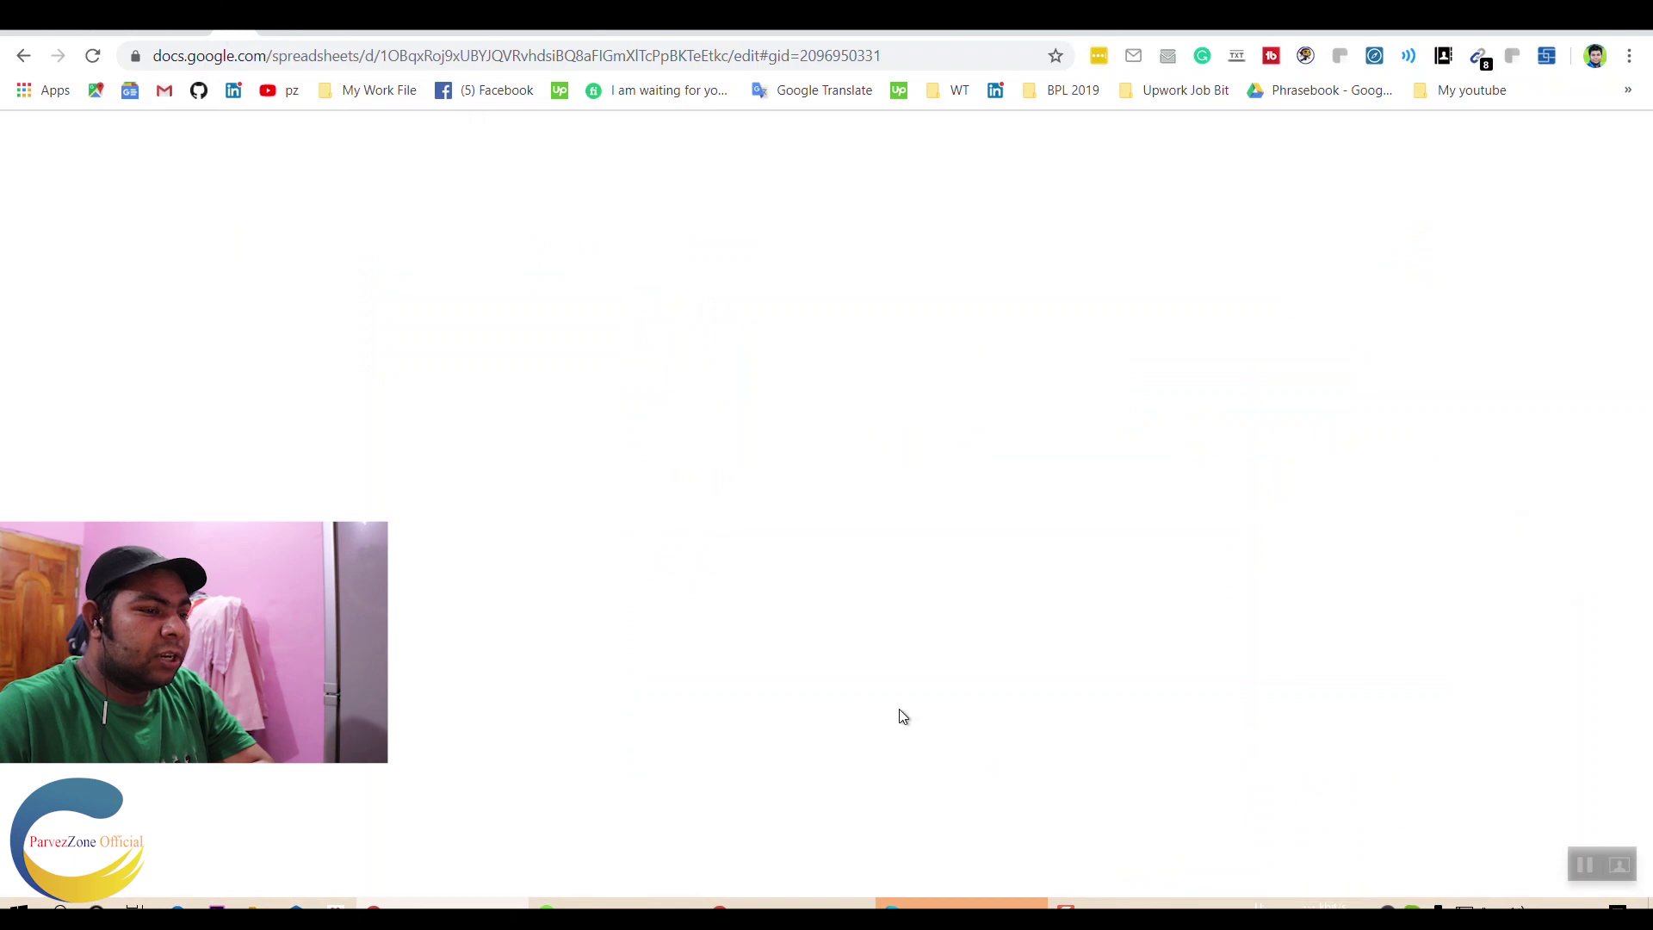
left_click_drag(580, 442, 579, 593)
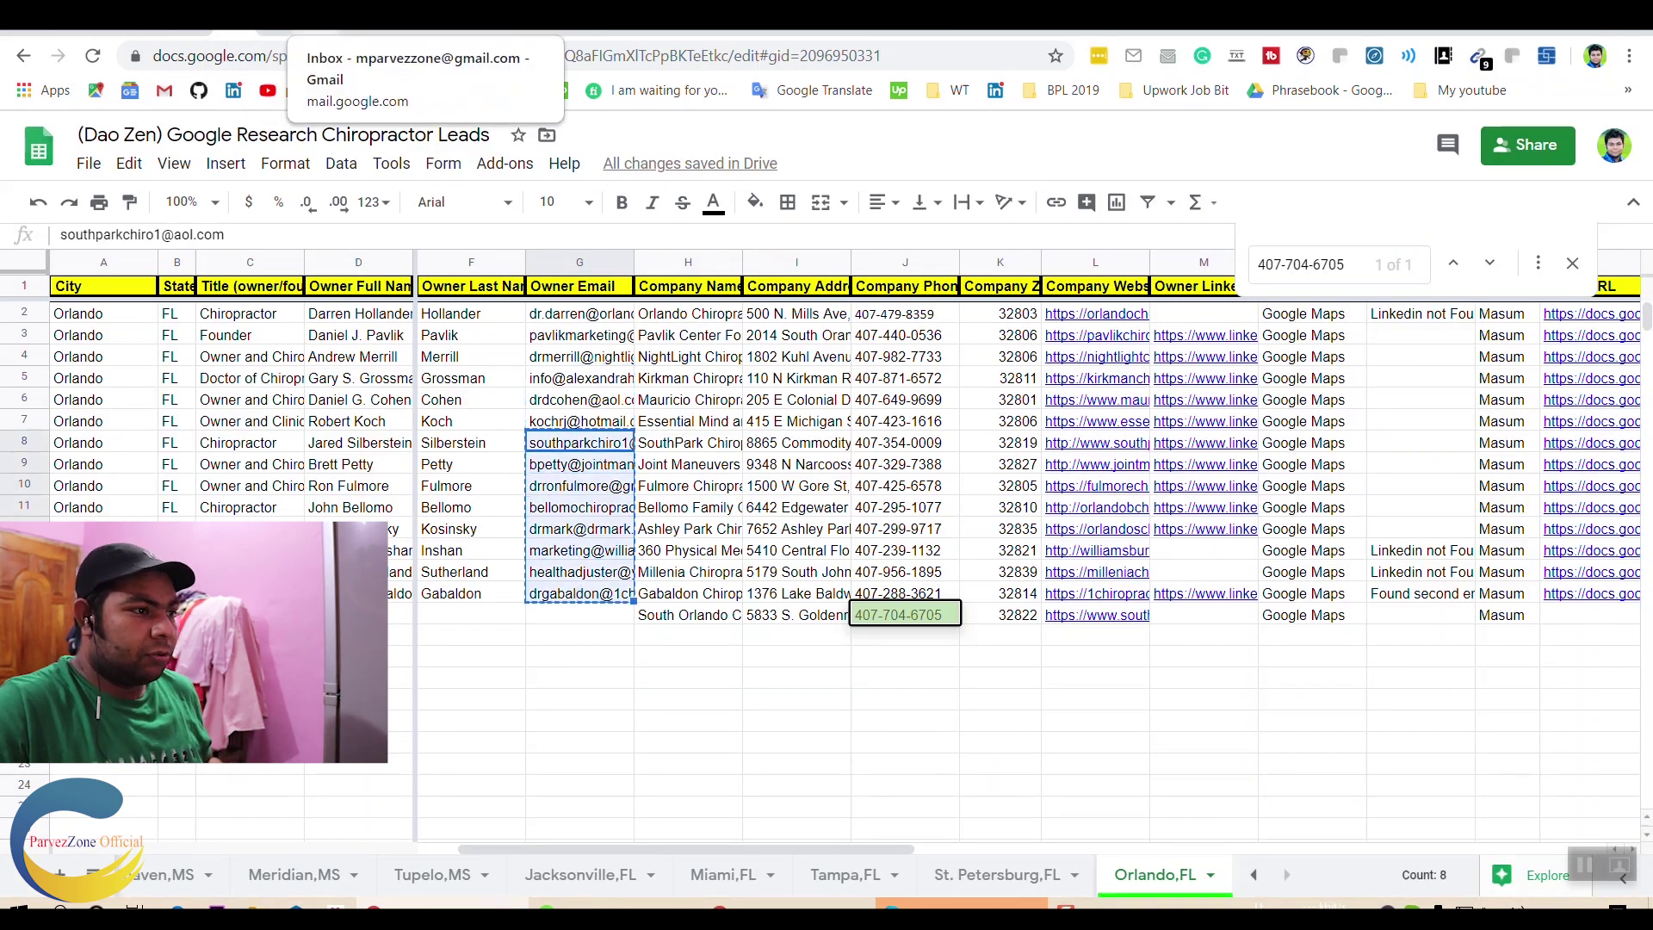
left_click(569, 30)
key("ctrl+v")
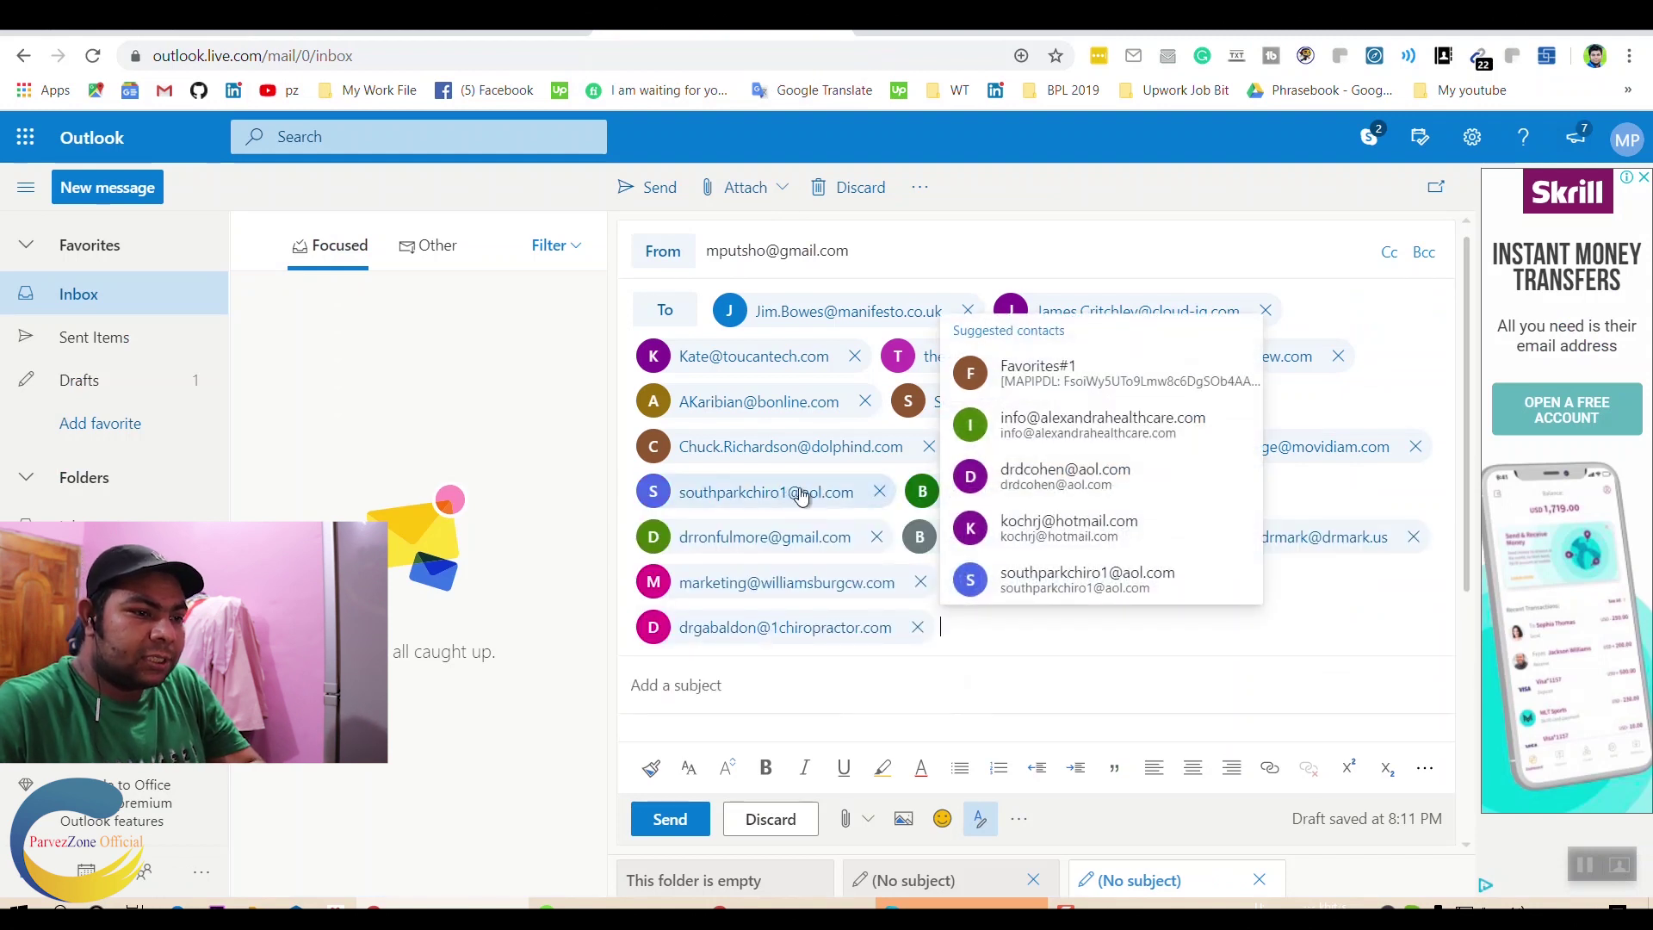
left_click(833, 495)
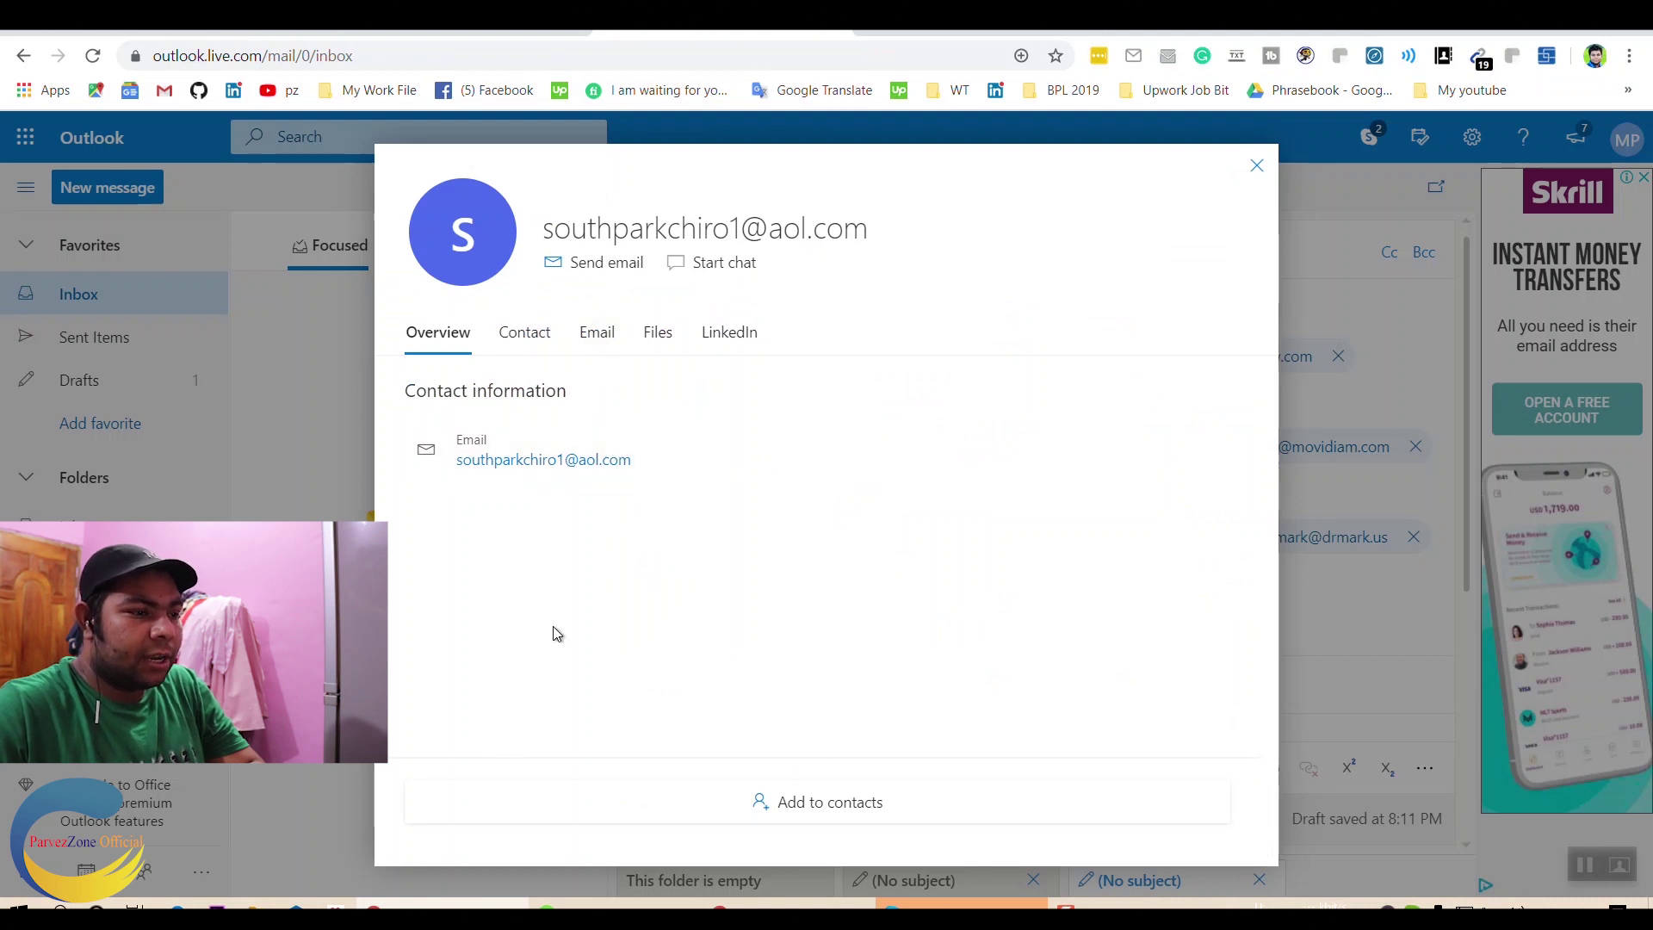
left_click(1256, 165)
left_click(1309, 537)
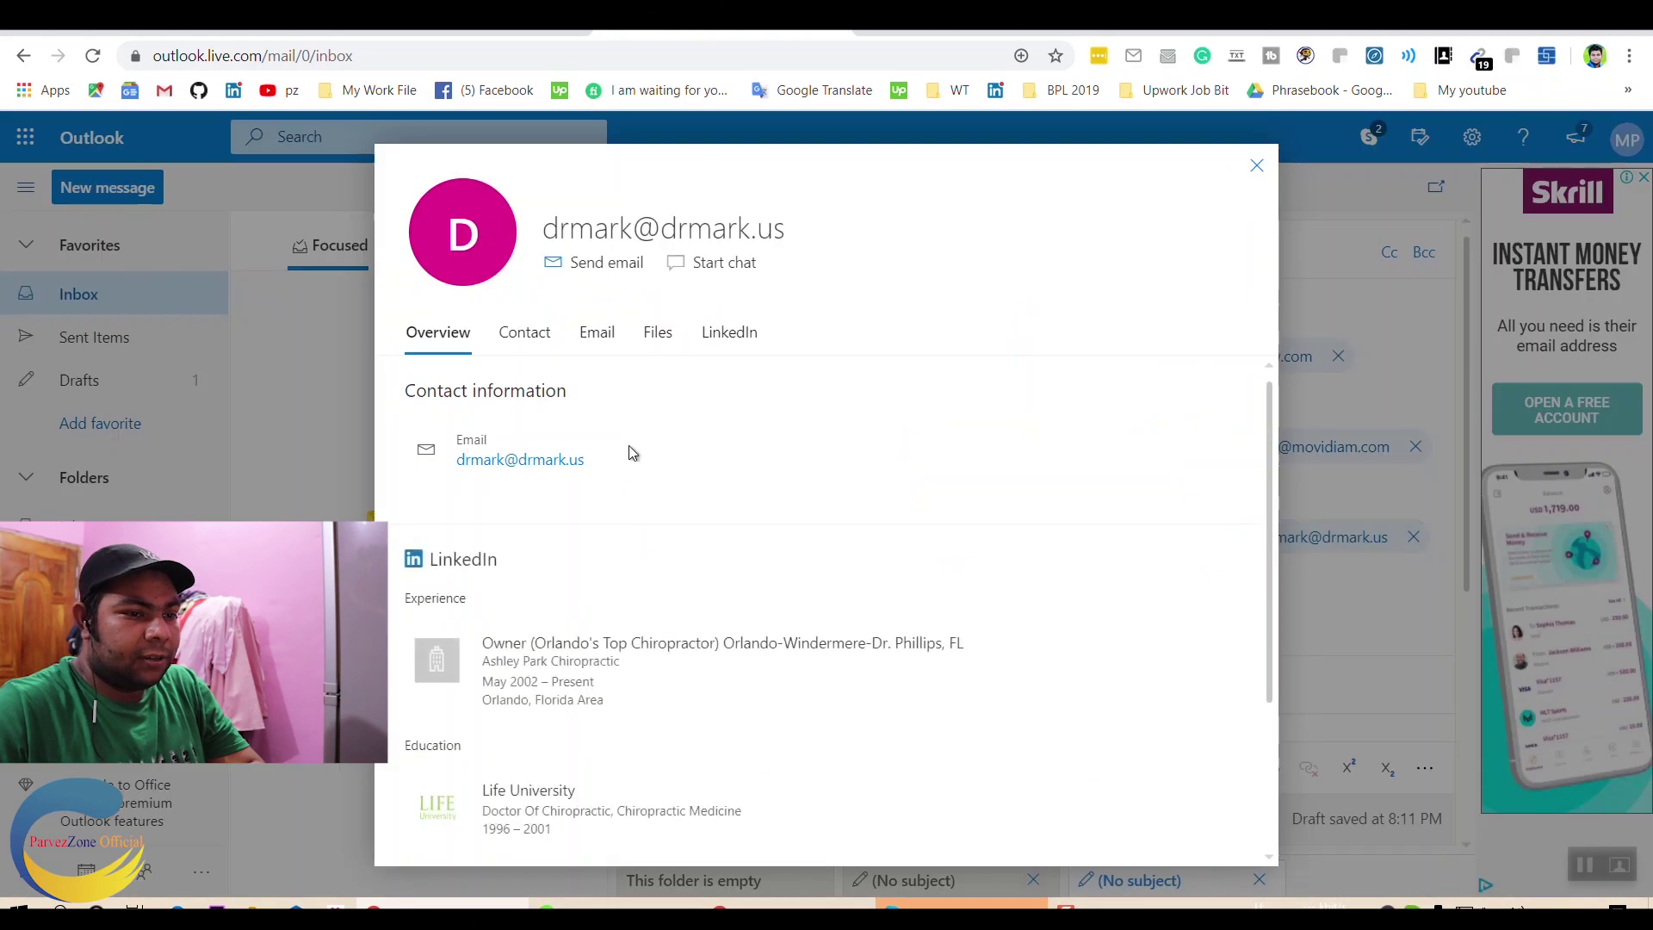
scroll(682, 616, "down", 3)
scroll(631, 468, "up", 3)
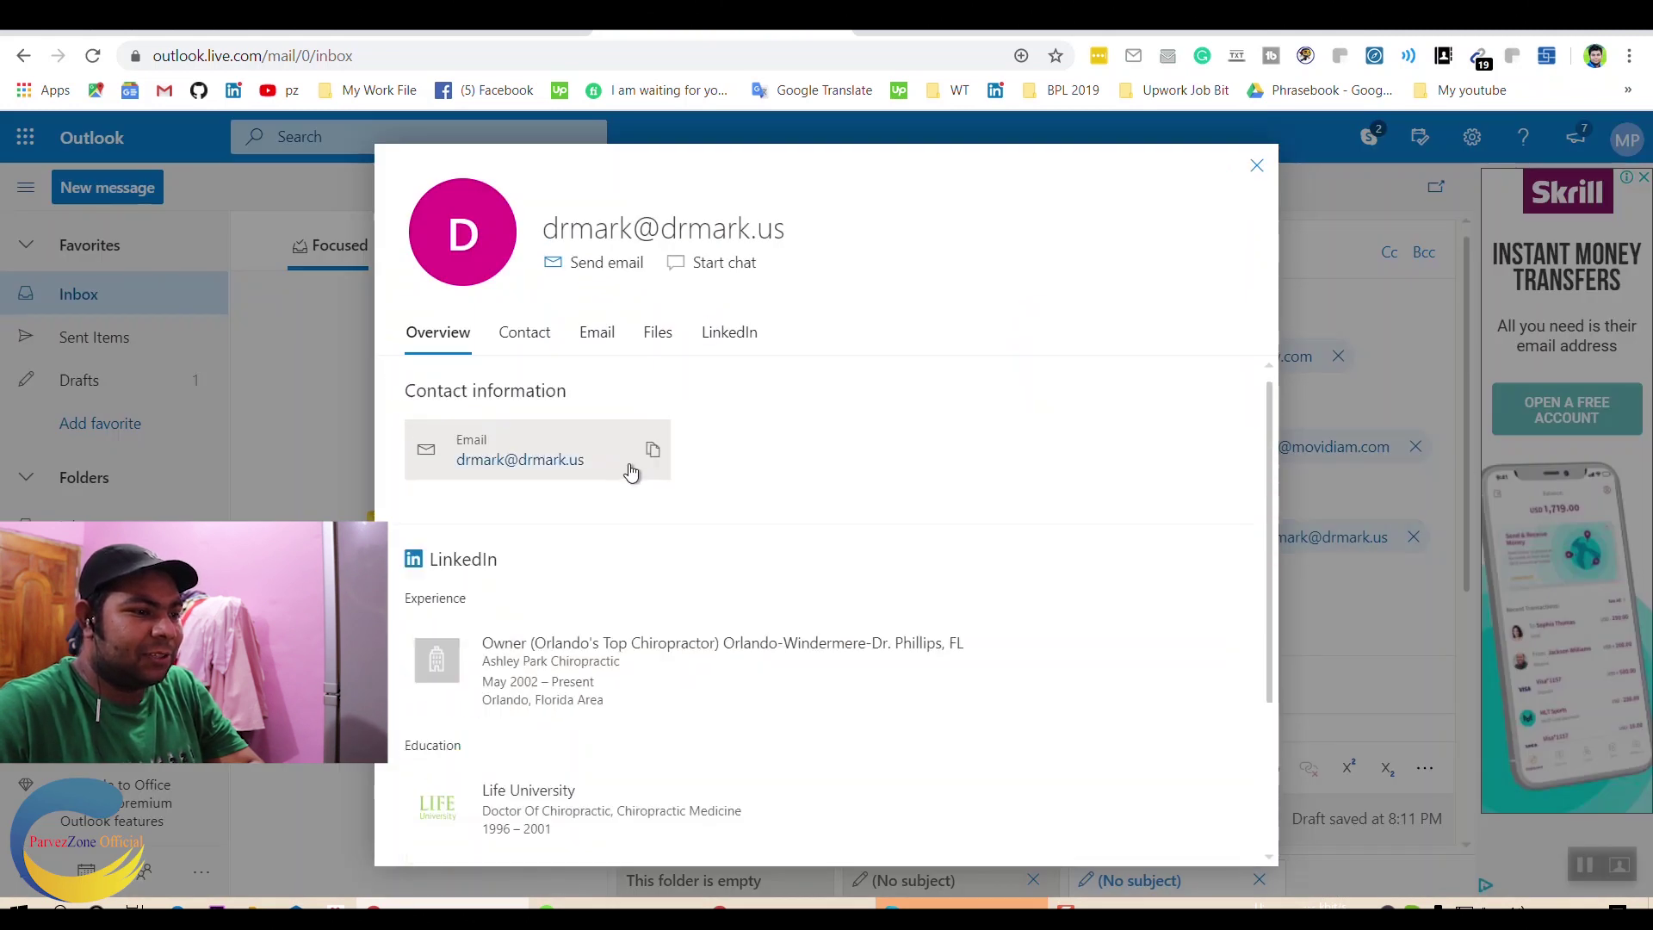
scroll(686, 438, "down", 3)
left_click(493, 671)
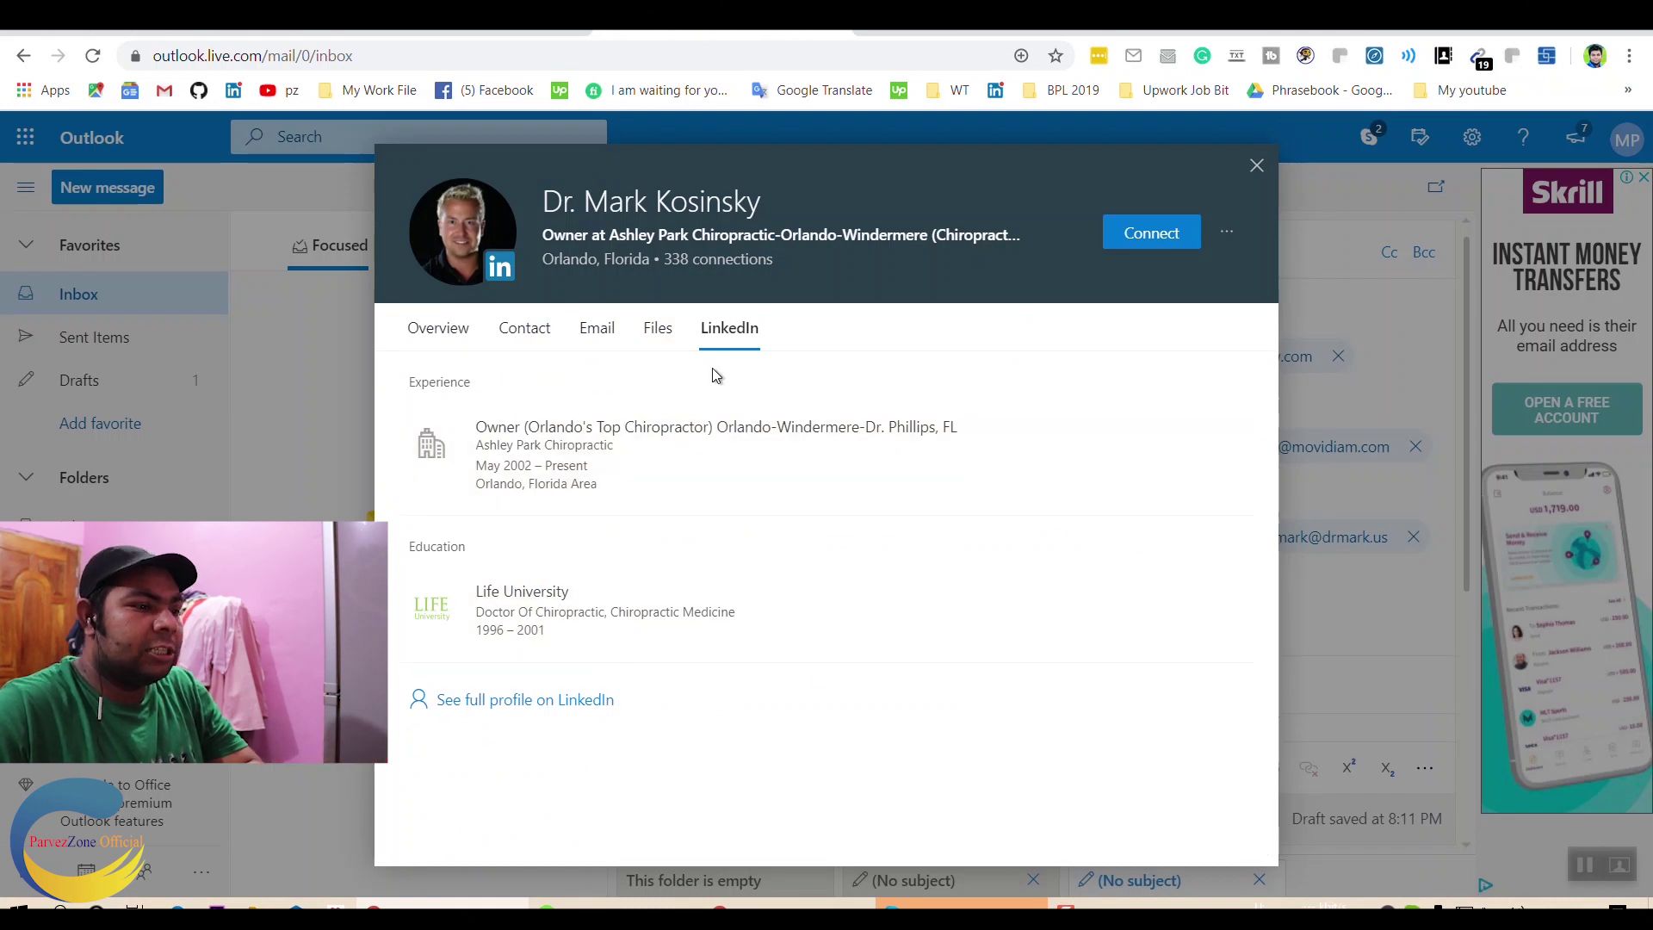
left_click(1255, 166)
left_click(1025, 541)
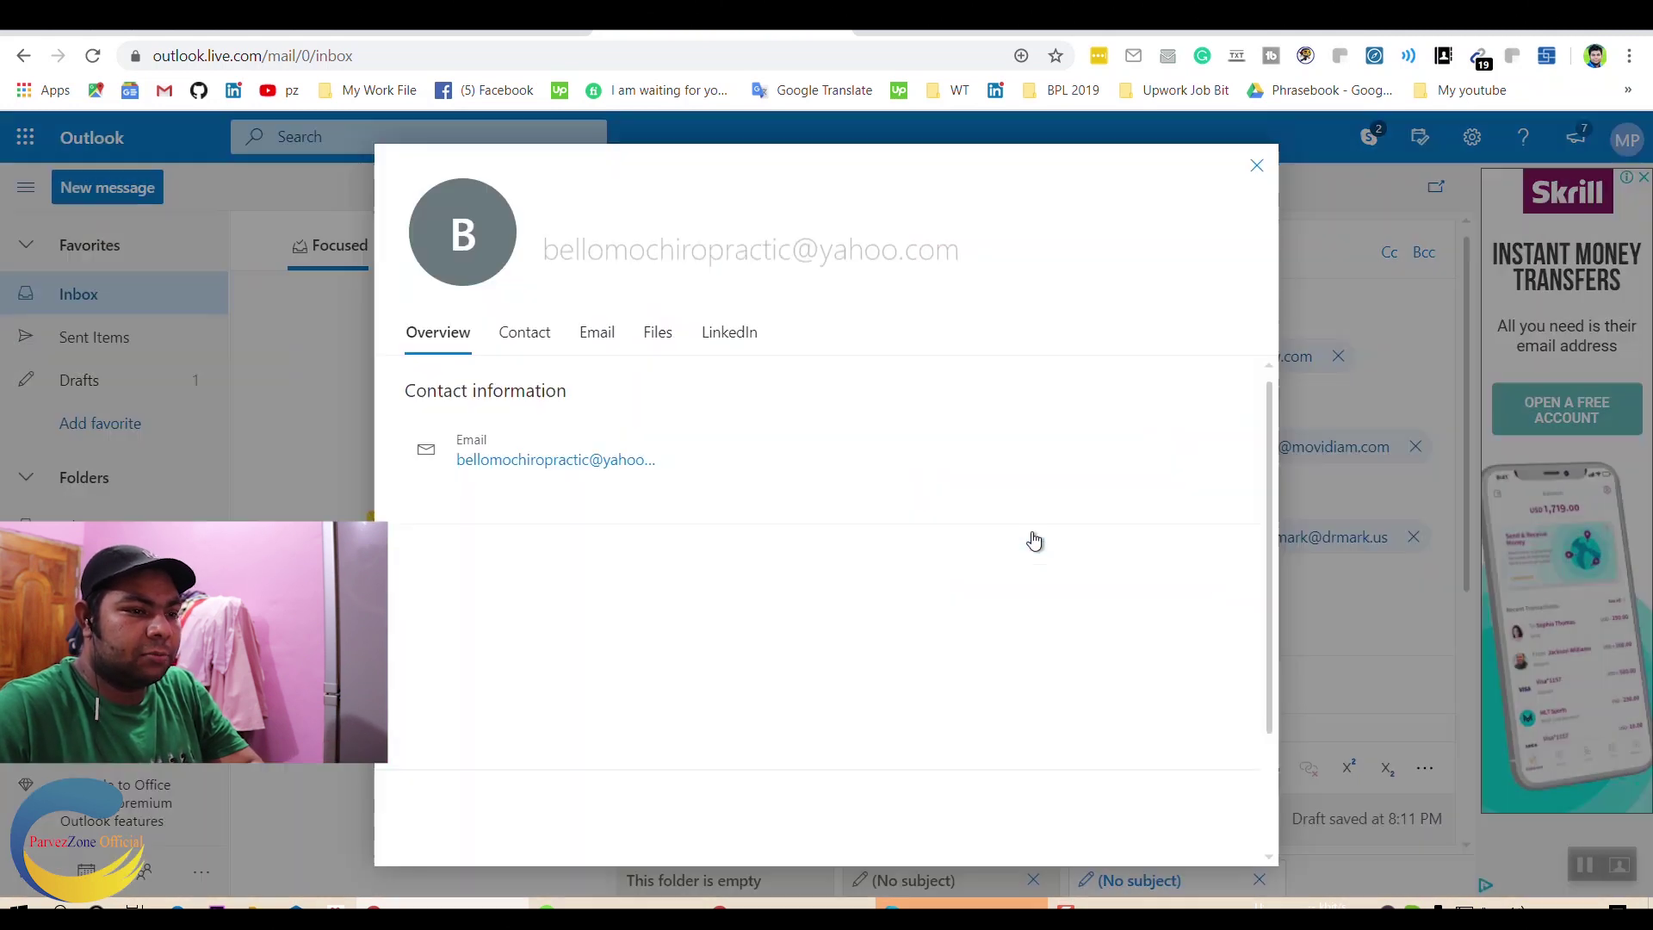
scroll(461, 857, "down", 2)
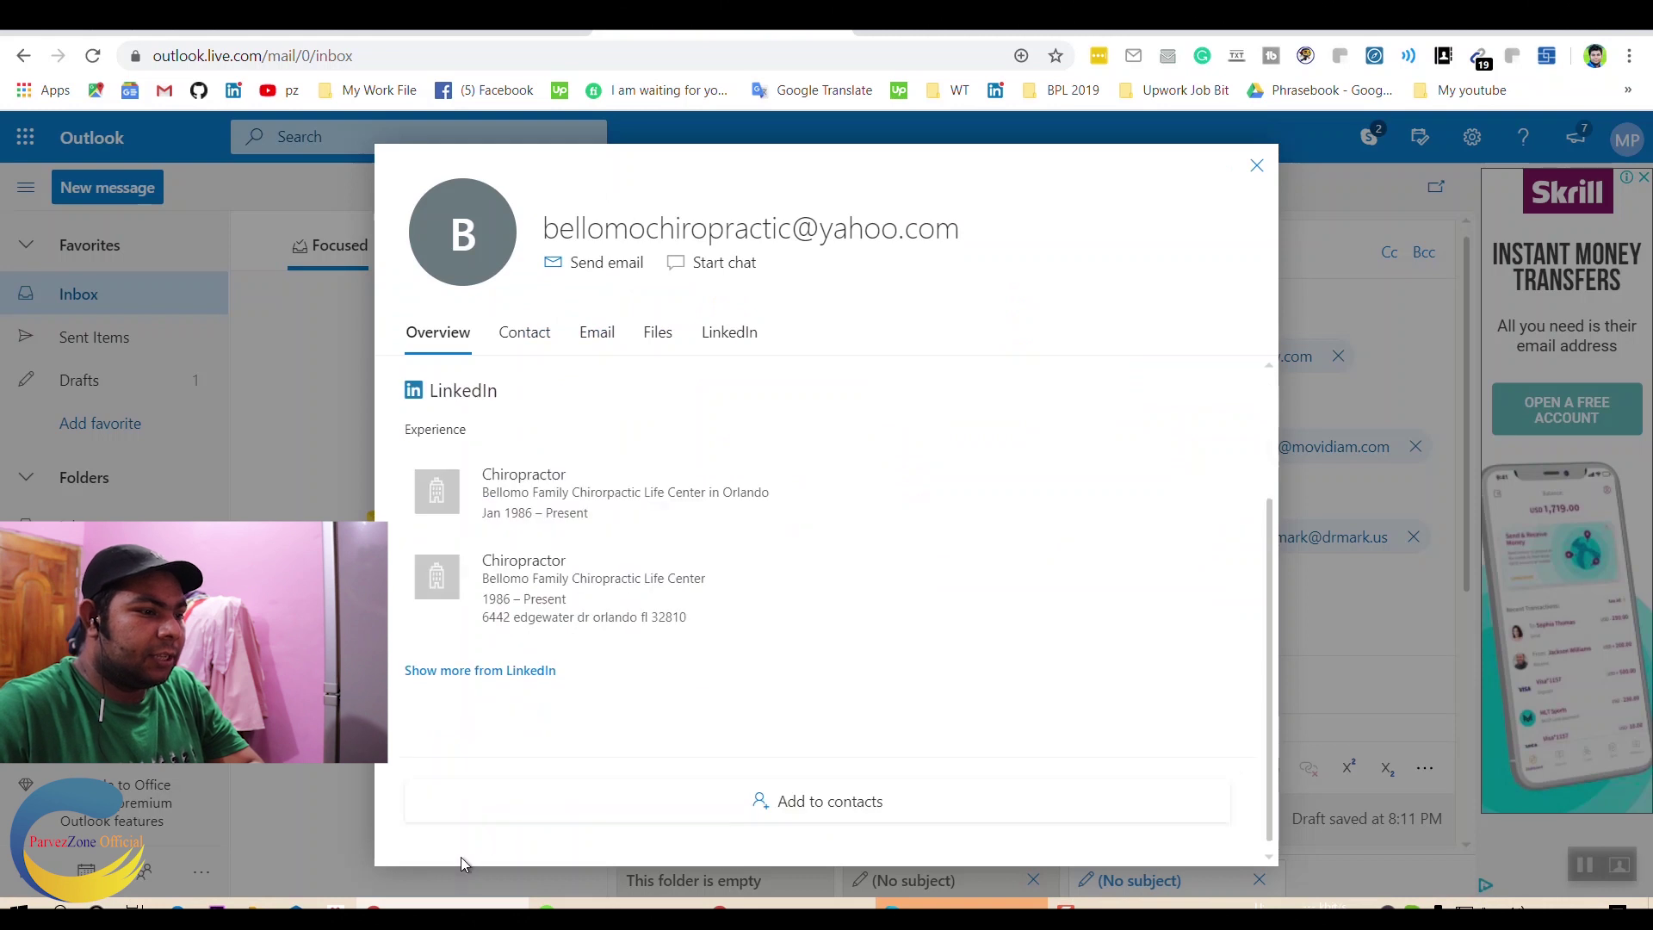
left_click(503, 671)
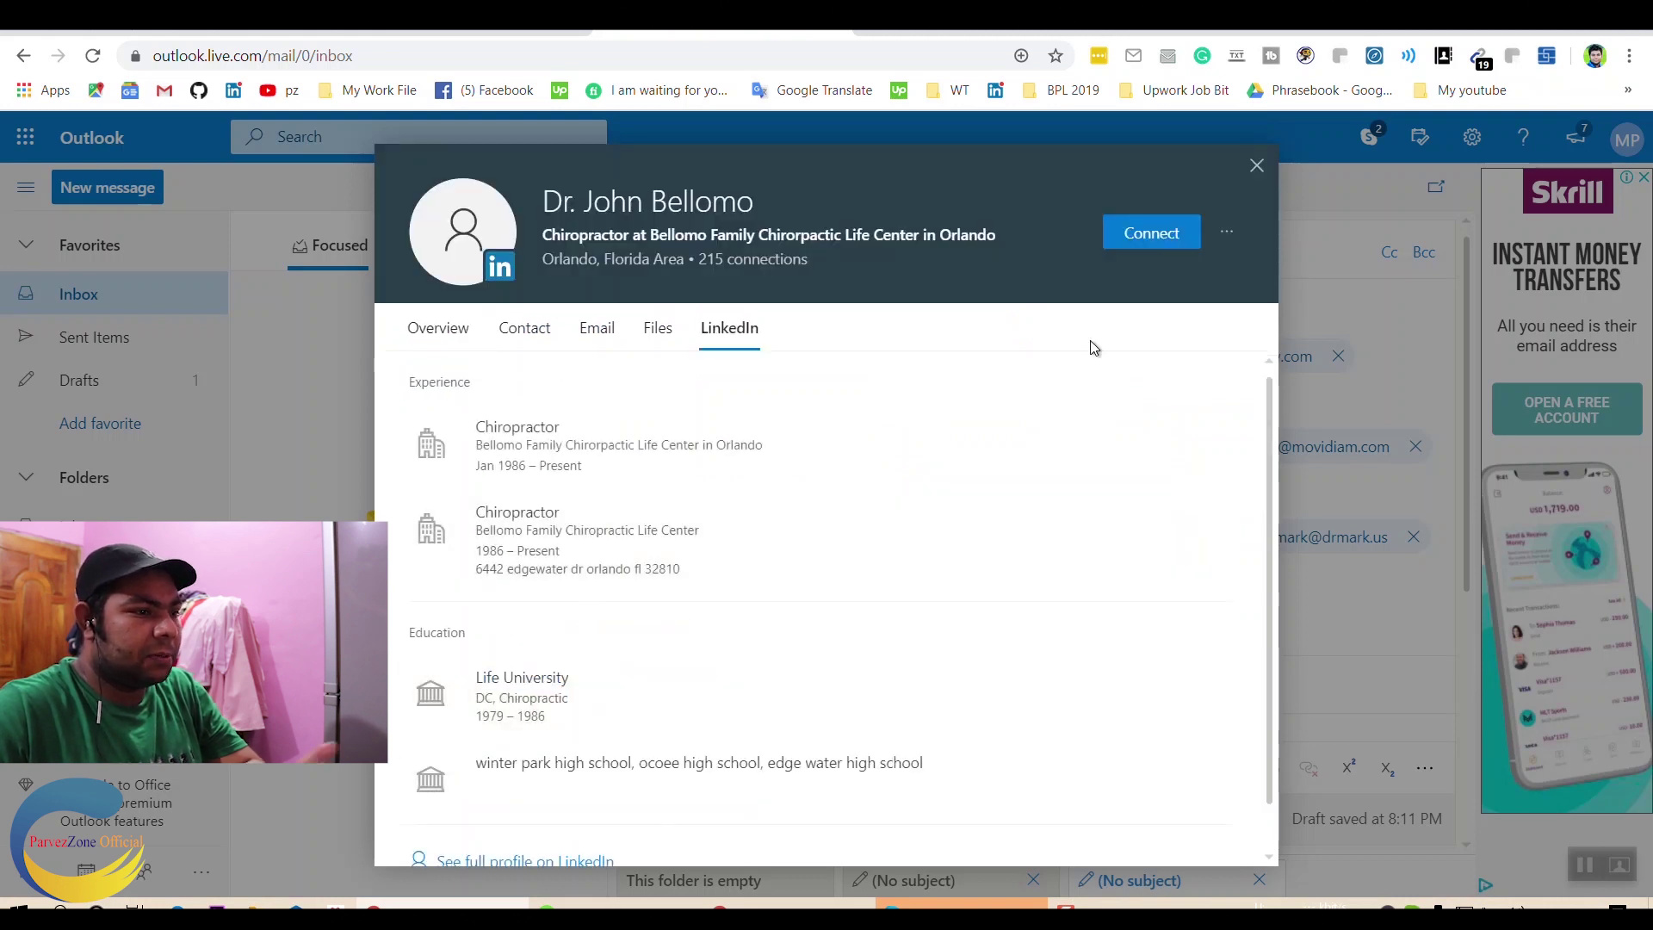
left_click(1256, 165)
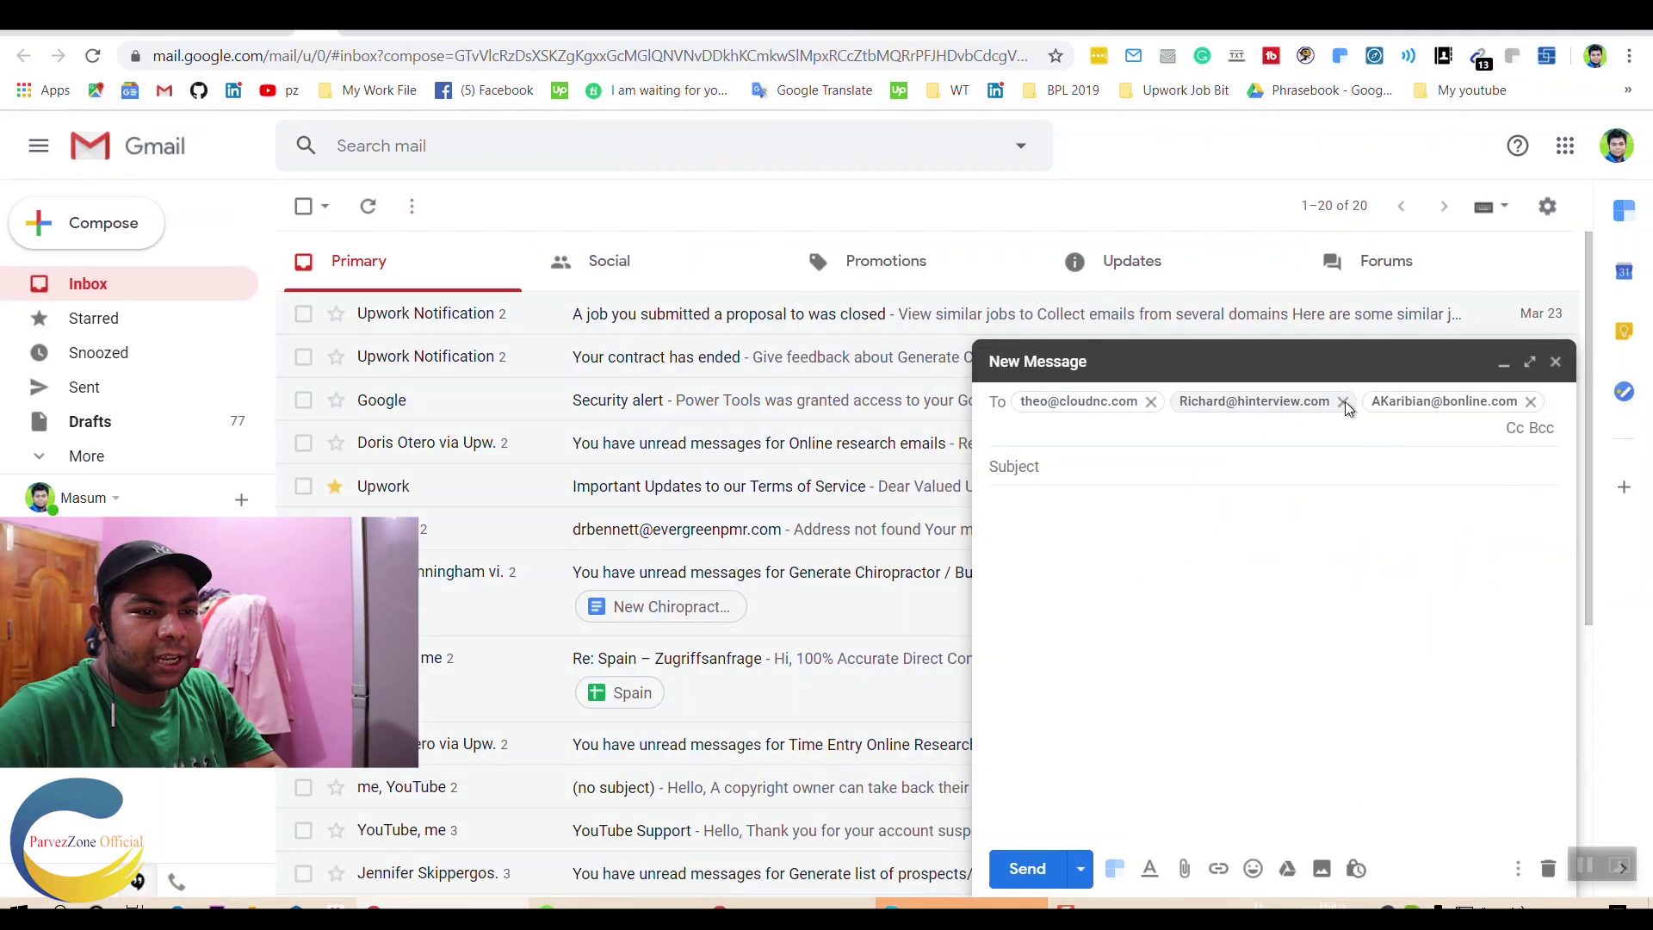
mouse_move(1253, 401)
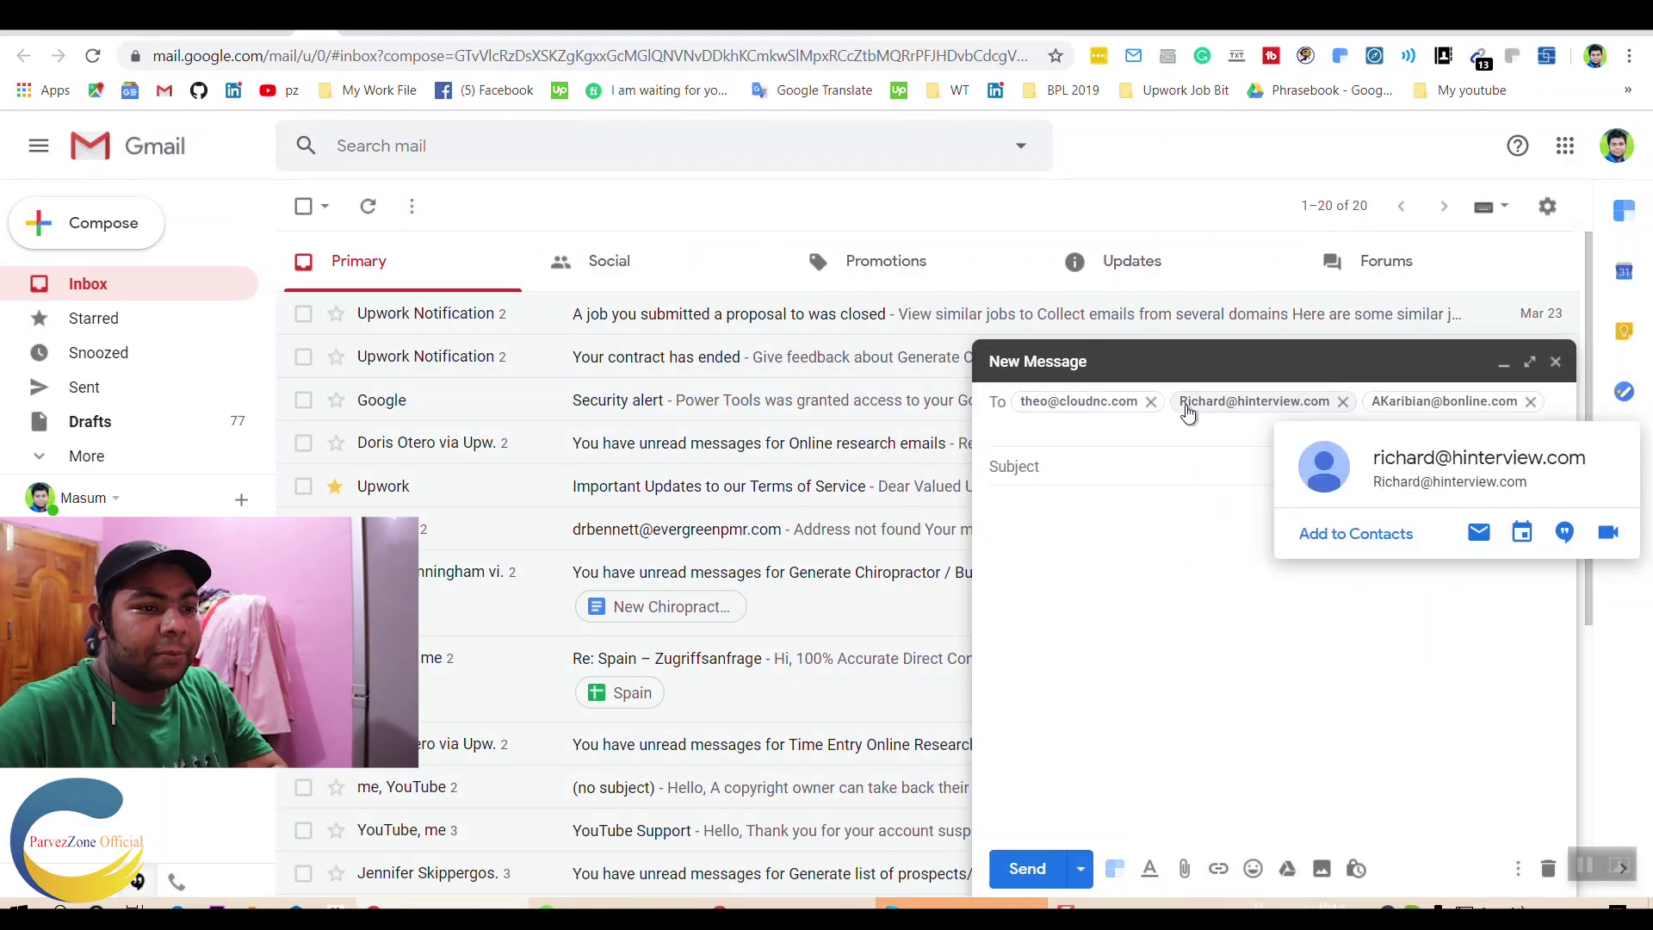
double_click(1044, 403)
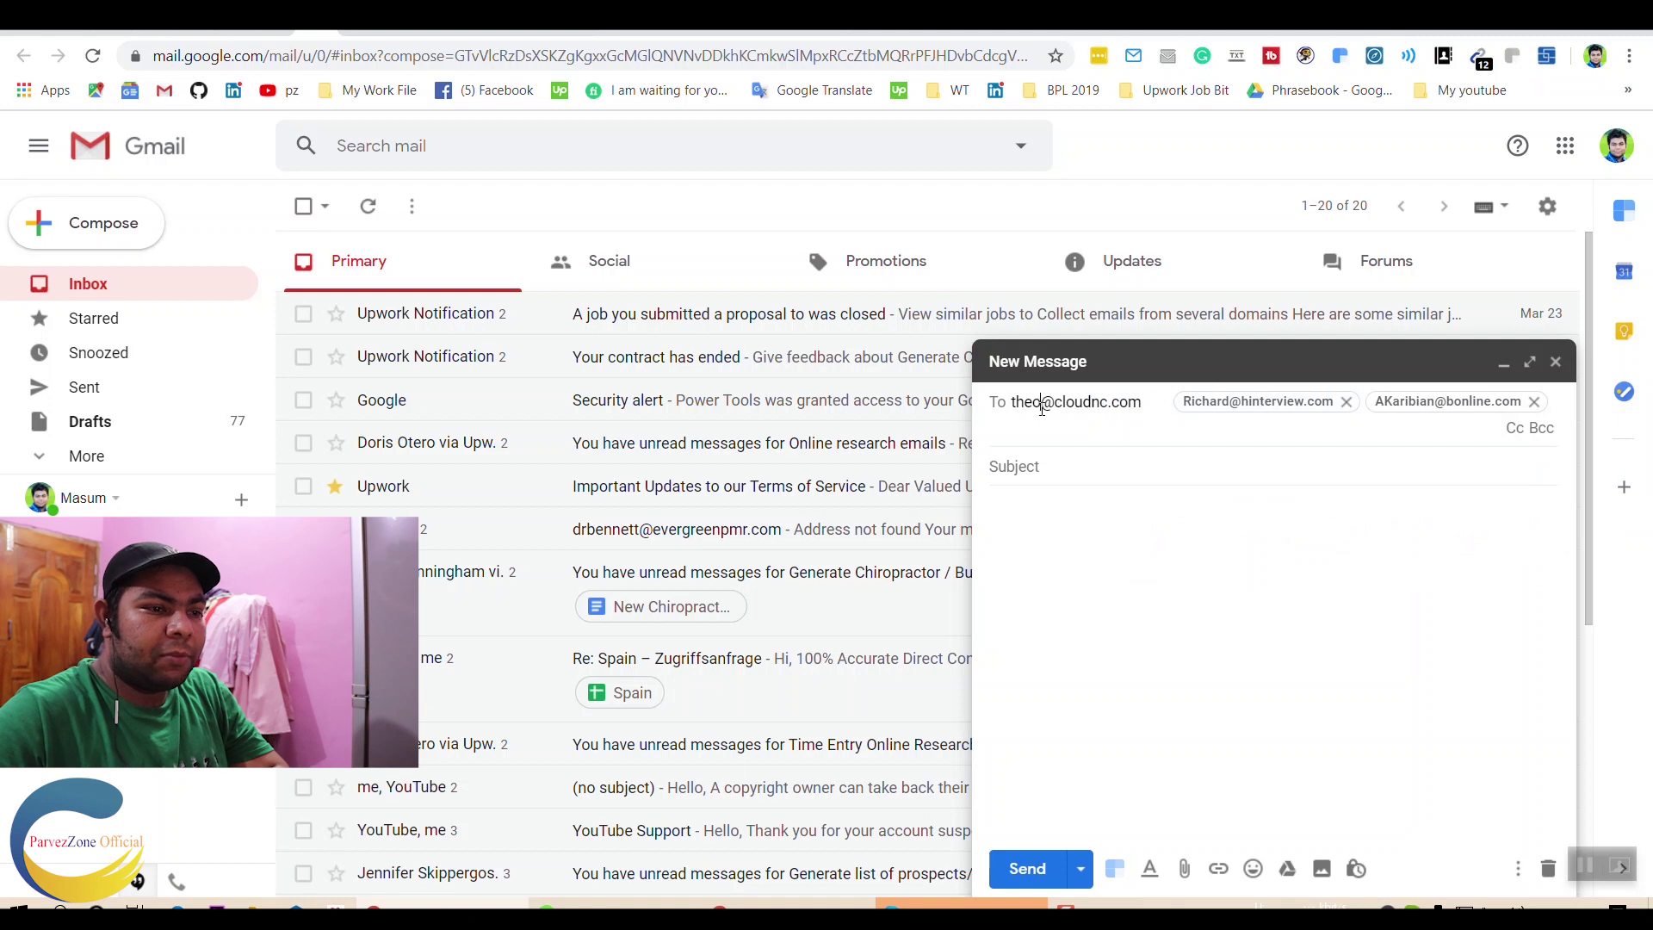